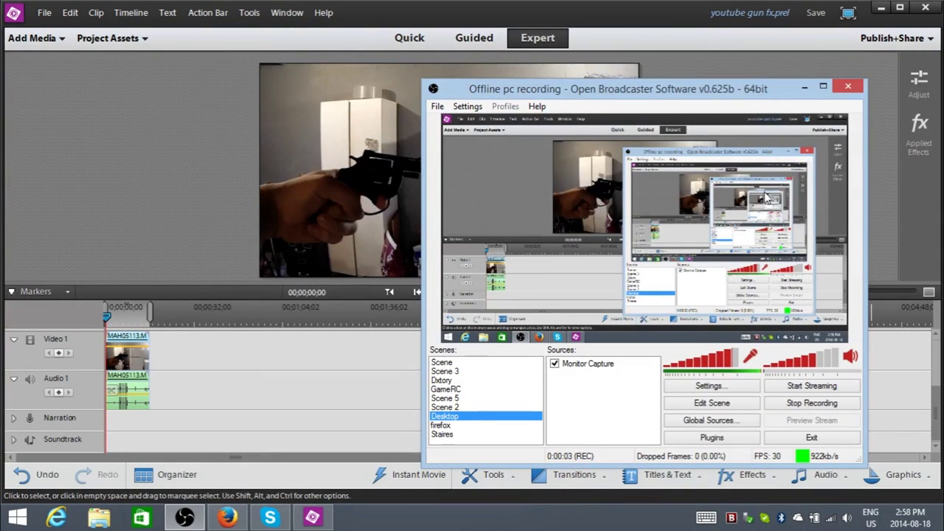
# Minimize the OBS recording window to reveal the youtube gun fx project in Expert mode
pyautogui.click(804, 87)
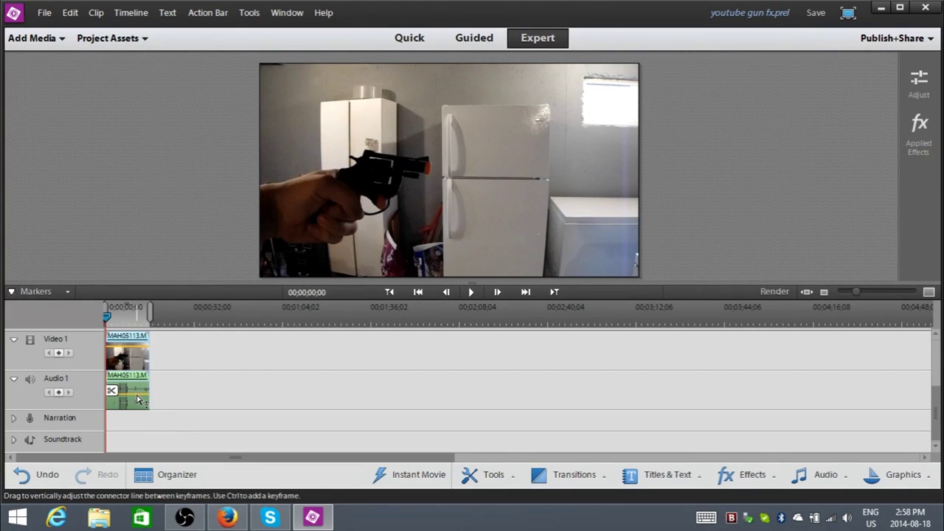
# Remove the audio from clip MAH05113 with Delete Audio
pyautogui.moveTo(137, 399); pyautogui.dragTo(141, 420)
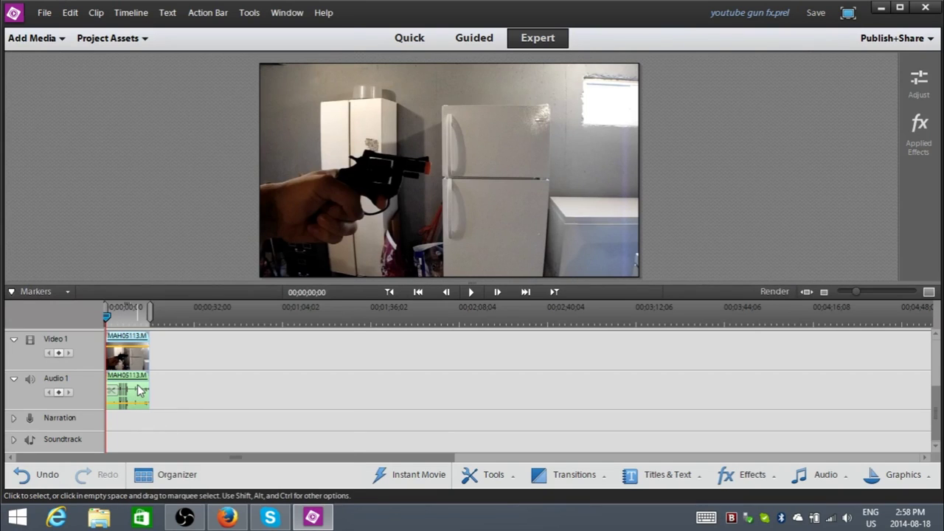
pyautogui.rightClick(139, 391)
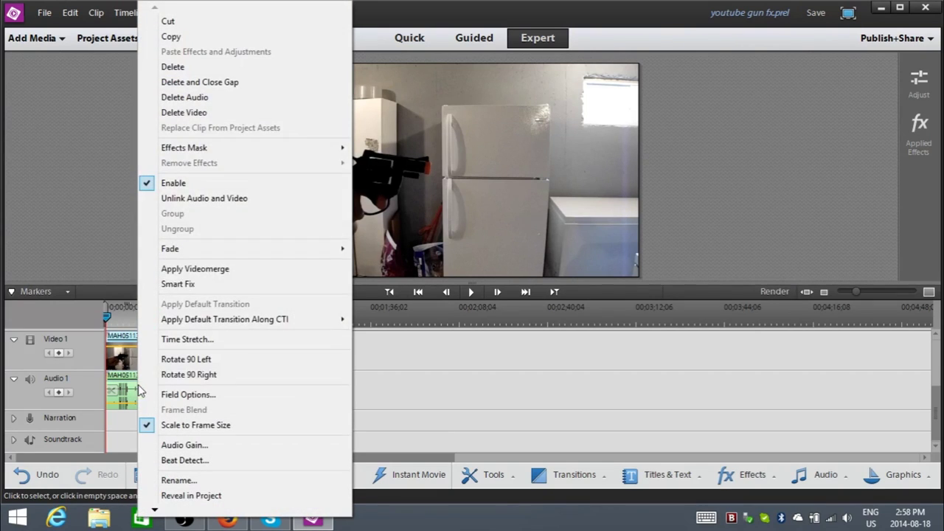
pyautogui.click(234, 103)
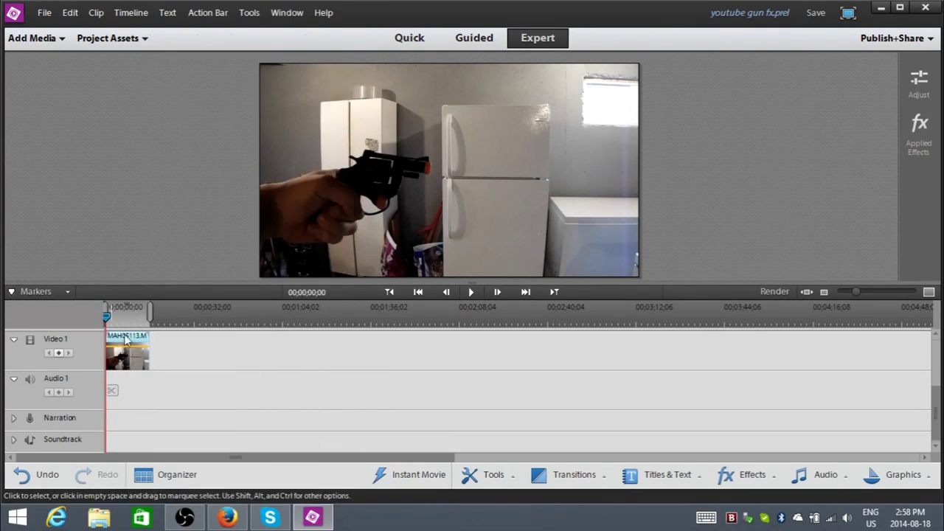
# Split the clip at about nine seconds and delete the later piece
pyautogui.click(469, 293)
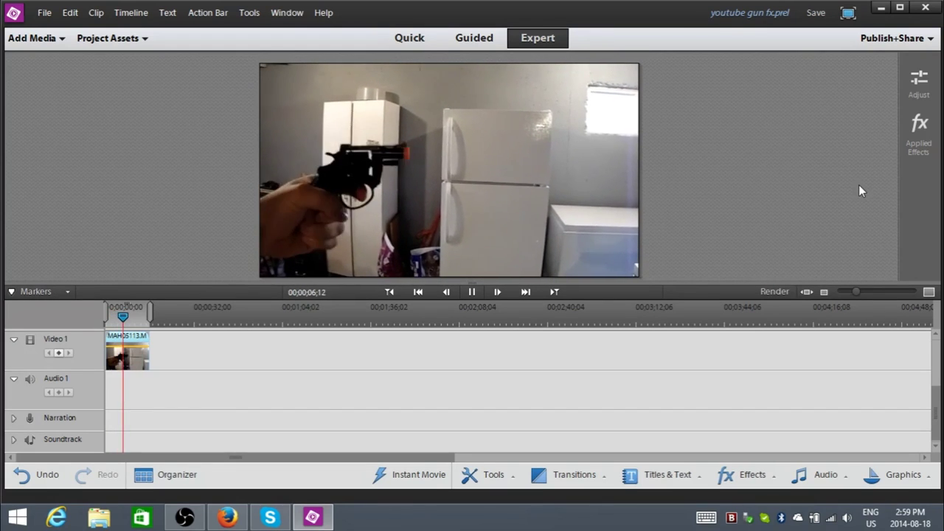
pyautogui.click(469, 291)
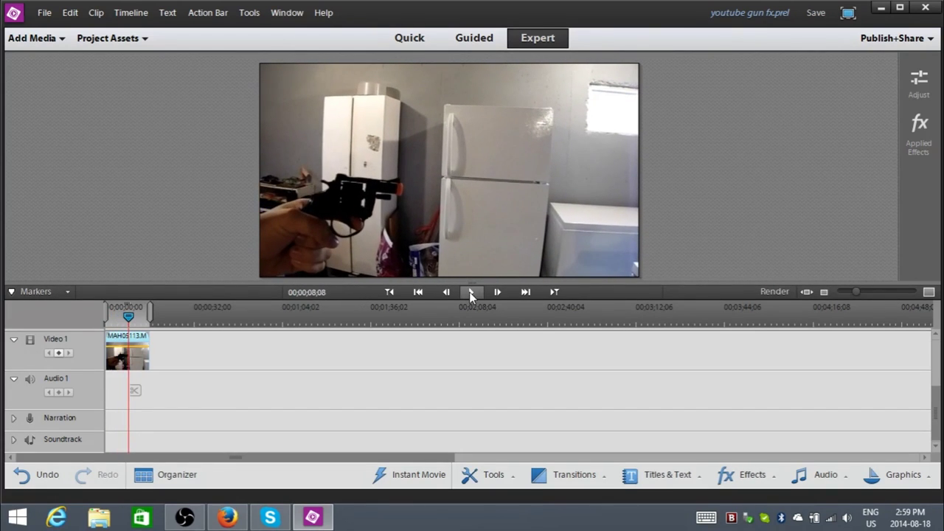
pyautogui.click(128, 316)
pyautogui.moveTo(130, 317); pyautogui.dragTo(133, 319)
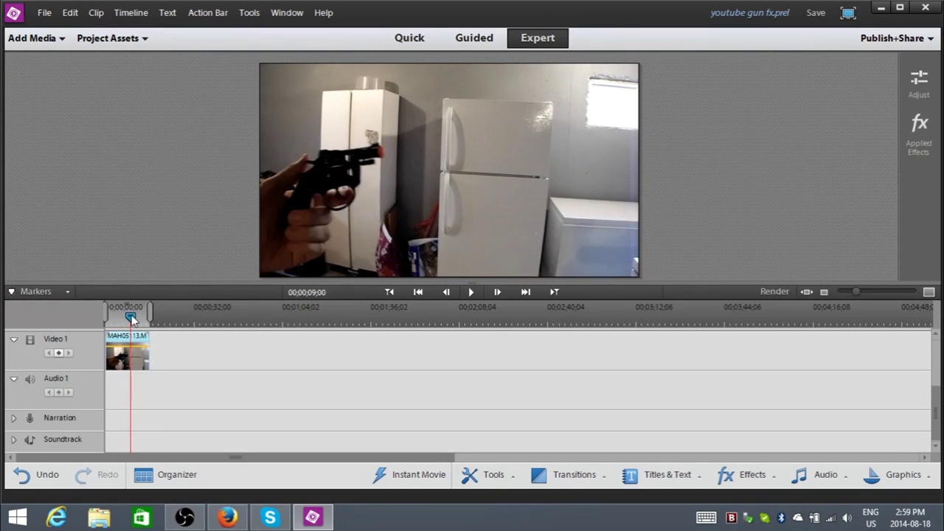
pyautogui.click(137, 390)
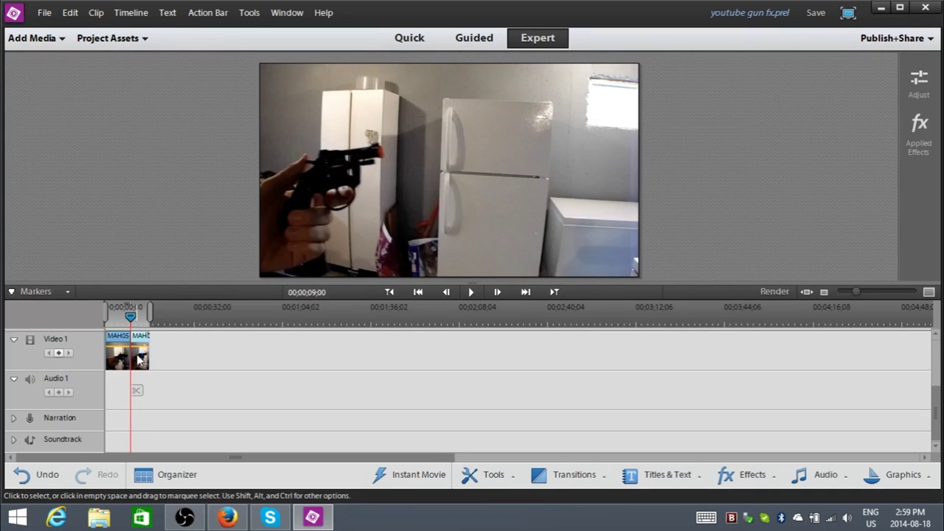
pyautogui.click(138, 355)
pyautogui.press('Delete')
# Zoom the timeline in on the trimmed MAH05113 clip
pyautogui.click(127, 318)
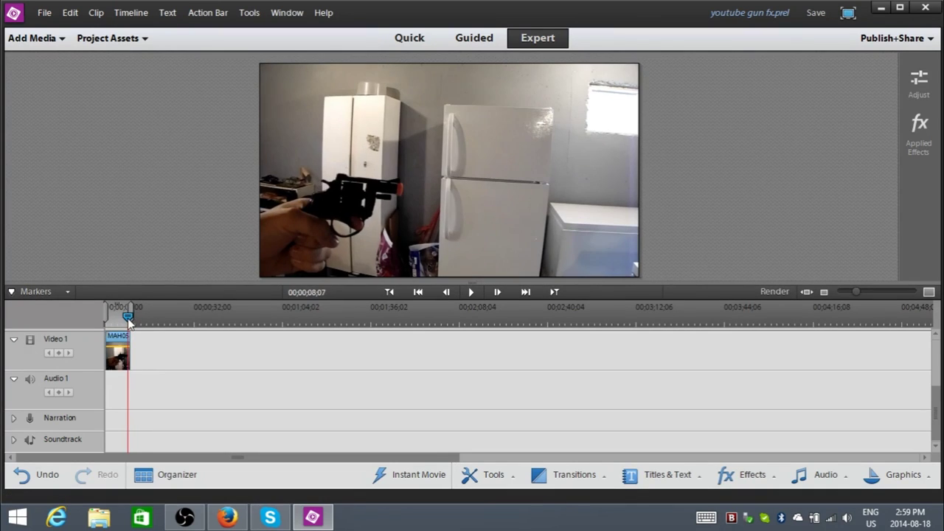
pyautogui.moveTo(855, 290); pyautogui.dragTo(875, 293)
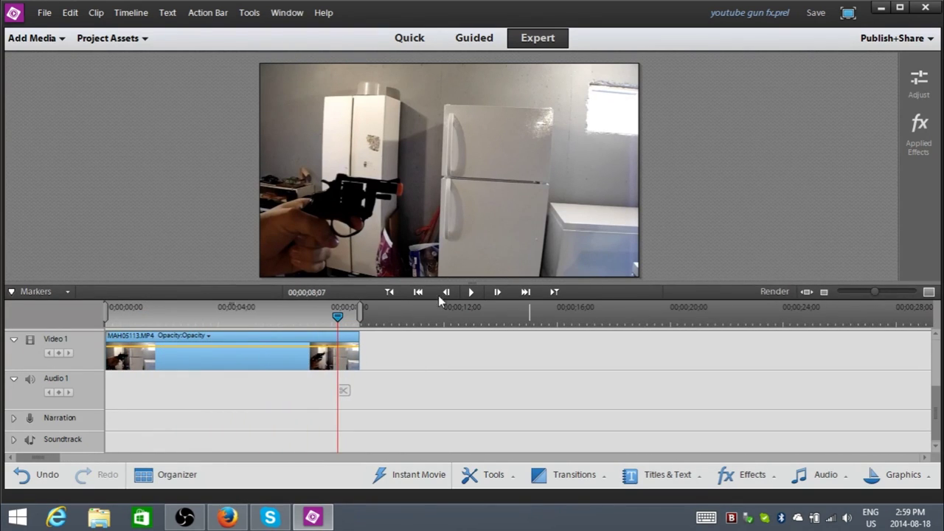
pyautogui.moveTo(337, 317); pyautogui.dragTo(329, 318)
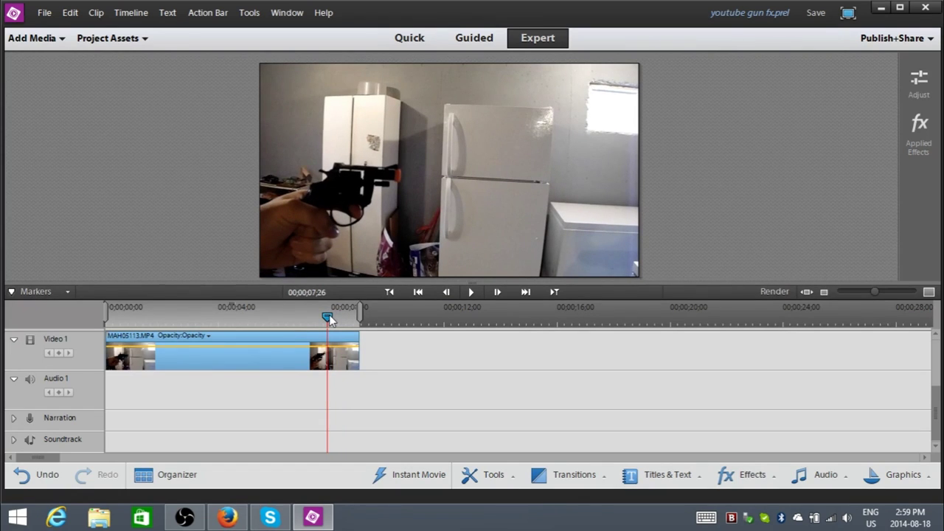
# Step frame by frame from the start to the firing frame at 00;00;02;26
pyautogui.press('Home')
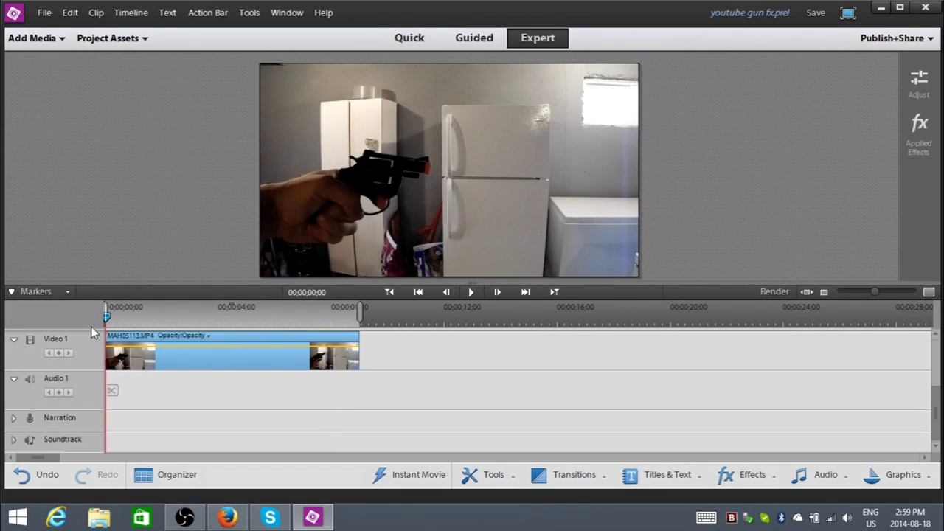
pyautogui.moveTo(107, 318); pyautogui.dragTo(162, 323)
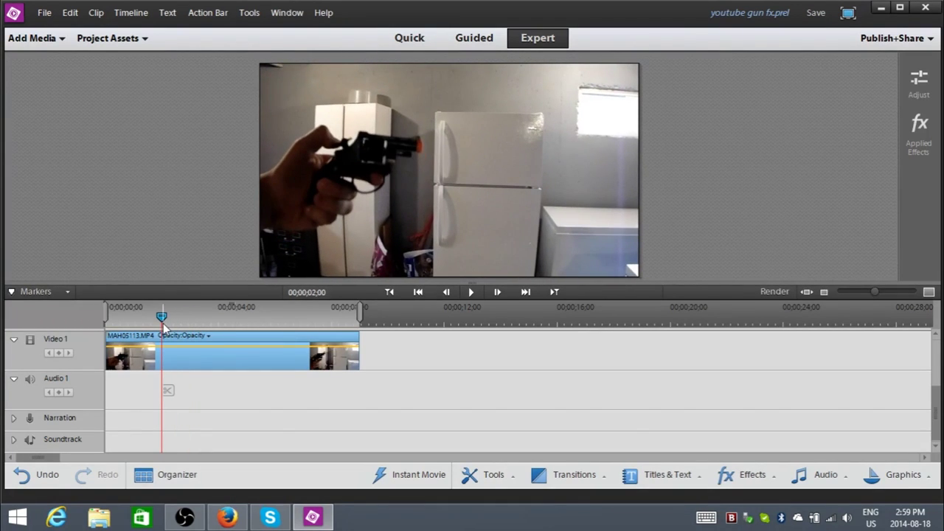
pyautogui.press('Right')
pyautogui.press('Right')
pyautogui.press('Right')
pyautogui.press('Right')
pyautogui.press('Right')
pyautogui.press('Right')
pyautogui.press('Right')
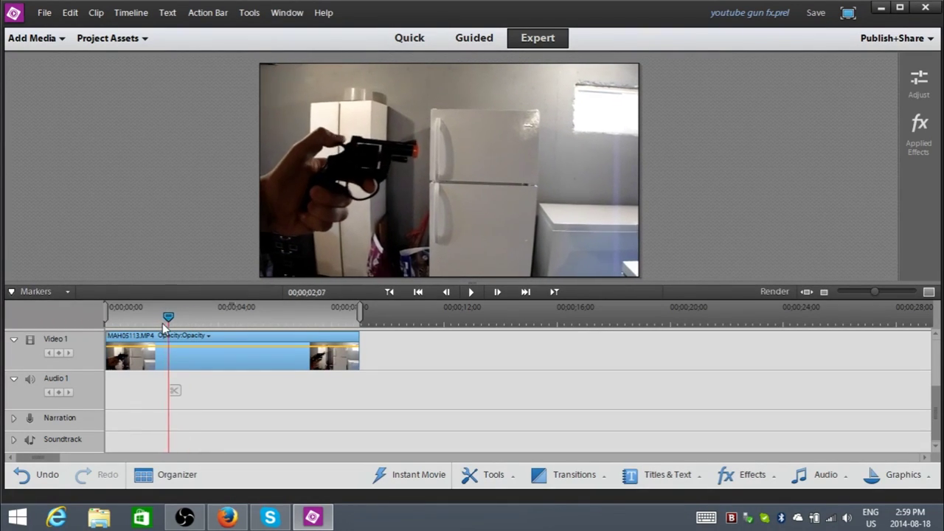
pyautogui.press('Right')
pyautogui.press('Right')
pyautogui.press('Right')
pyautogui.press('Right')
pyautogui.press('Right')
pyautogui.press('Right')
pyautogui.press('Right')
pyautogui.press('Right')
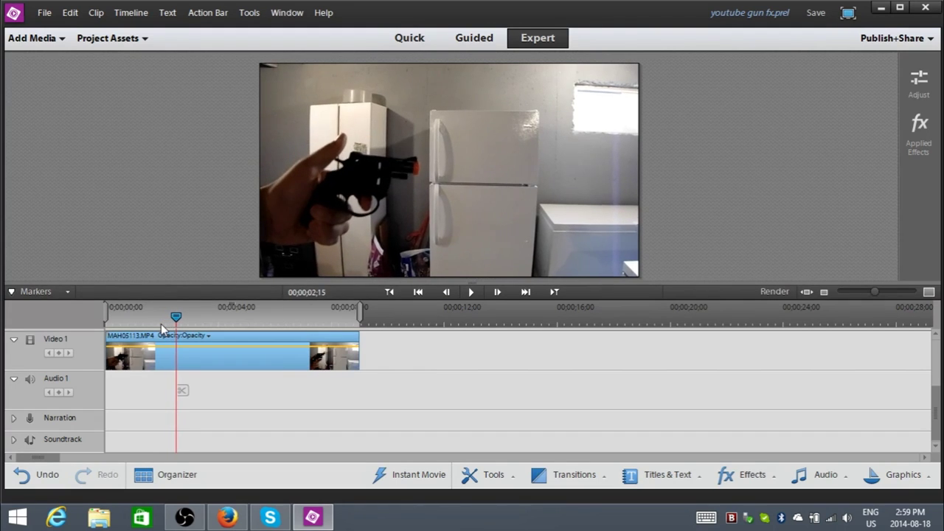
pyautogui.press('Right')
pyautogui.press('Right')
pyautogui.press('Right')
pyautogui.press('Right')
pyautogui.press('Right')
pyautogui.press('Right')
pyautogui.press('Right')
pyautogui.press('Right')
pyautogui.press('Right')
pyautogui.press('Right')
pyautogui.press('Right')
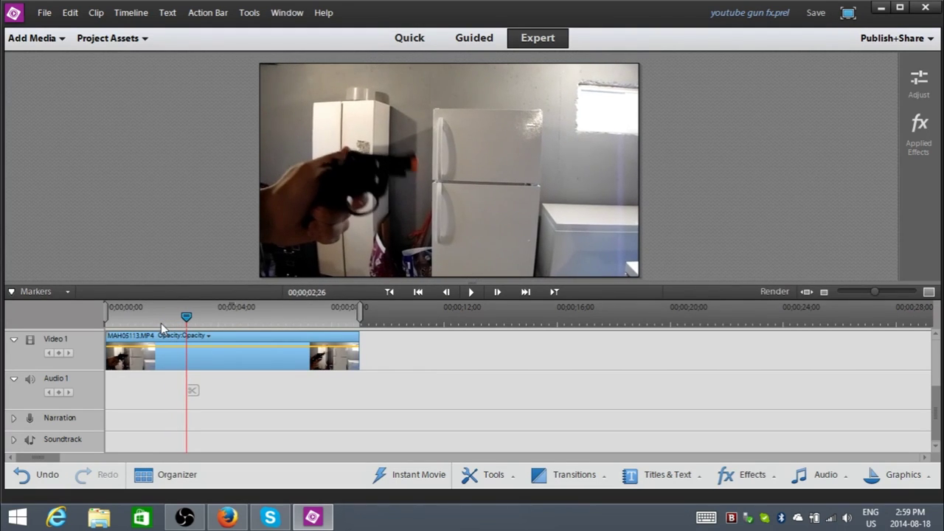
pyautogui.press('Right')
pyautogui.press('Left')
pyautogui.press('Left')
pyautogui.press('Left')
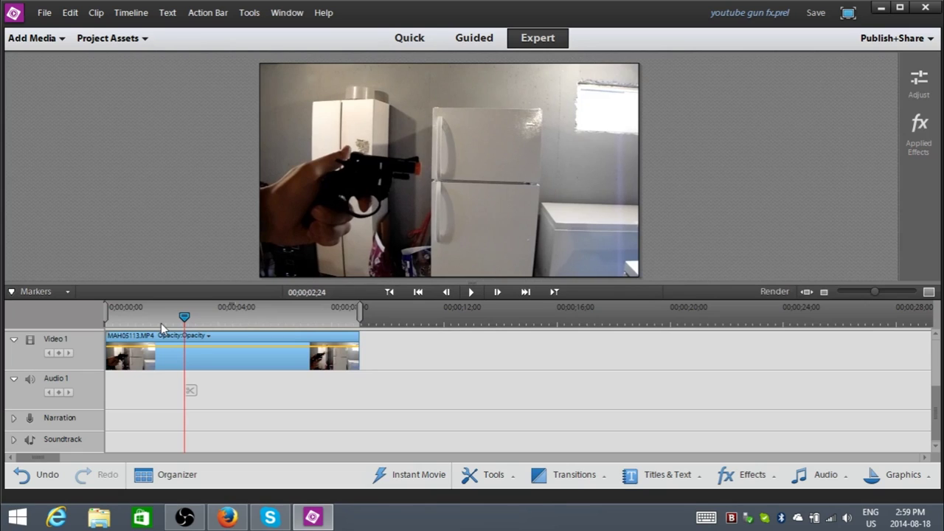
pyautogui.press('Right')
pyautogui.press('Right')
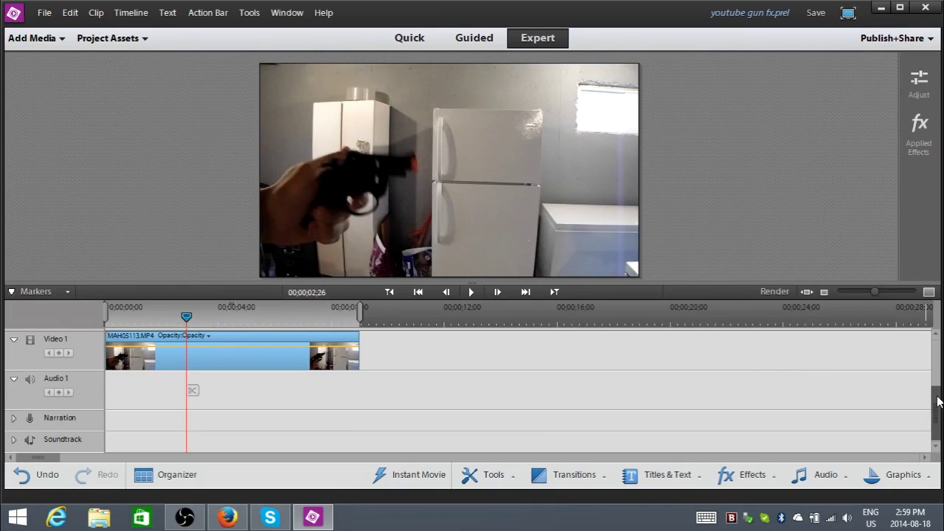
pyautogui.moveTo(935, 392); pyautogui.dragTo(935, 366)
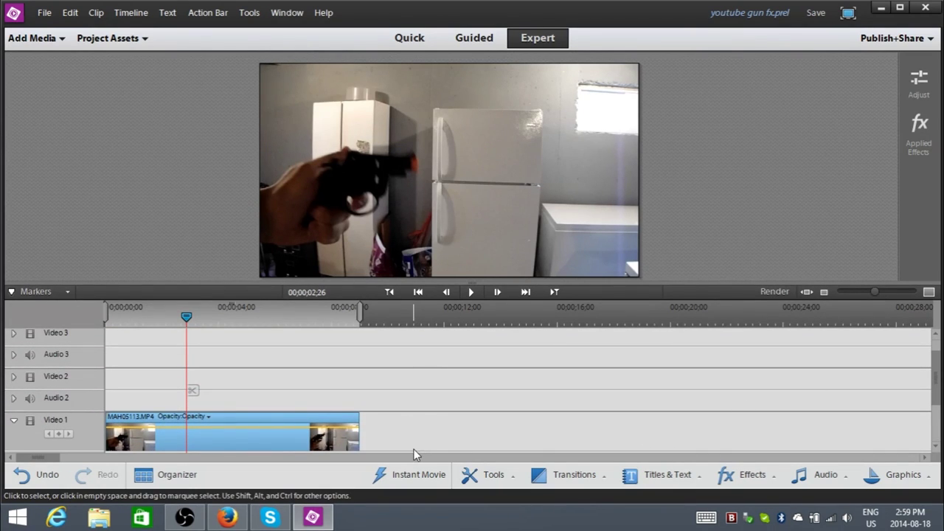
# Switch to Firefox's FootageCrate Muzzle / Flash Effects page and browse the grid
pyautogui.click(230, 516)
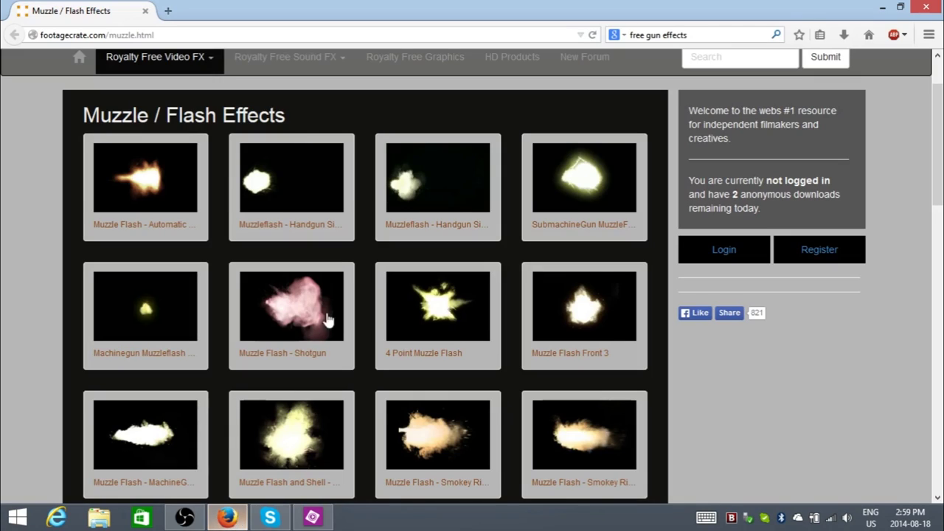
pyautogui.click(77, 37)
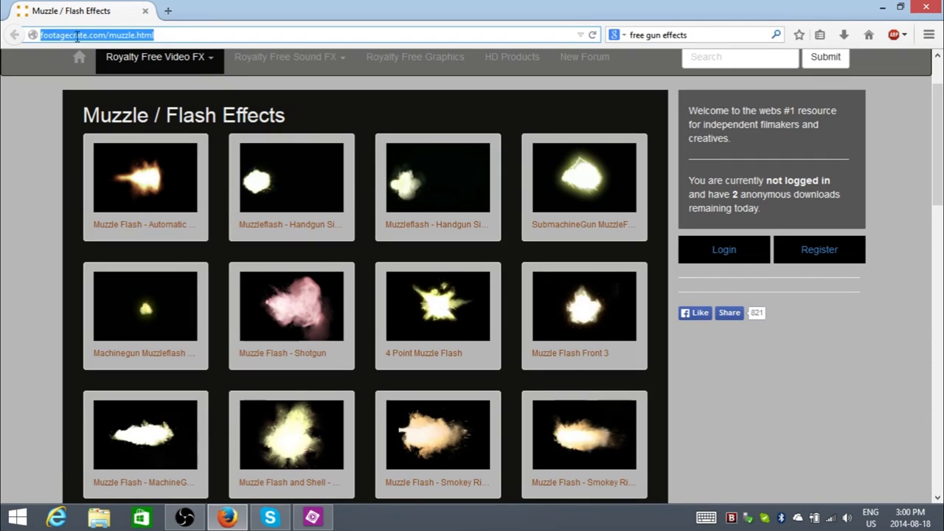
pyautogui.click(34, 207)
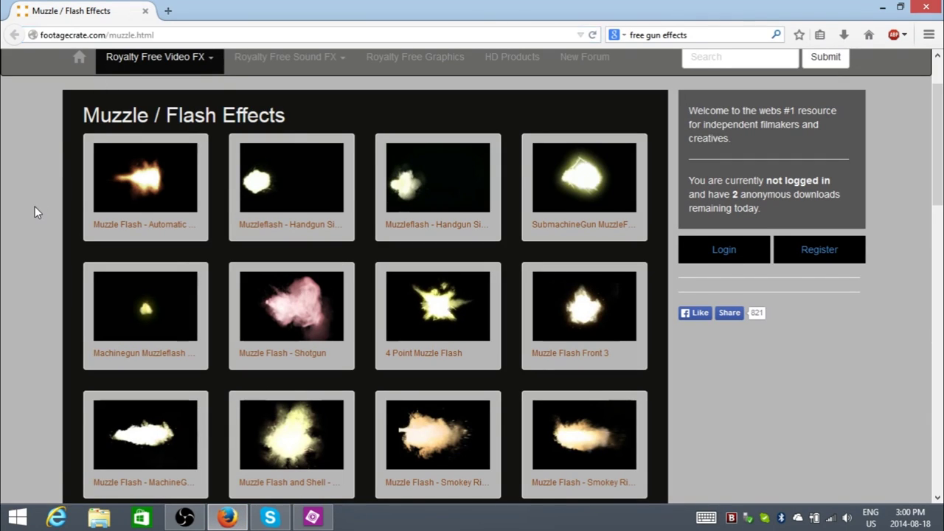
pyautogui.scroll(2, 184, 210)
pyautogui.scroll(1, 184, 210)
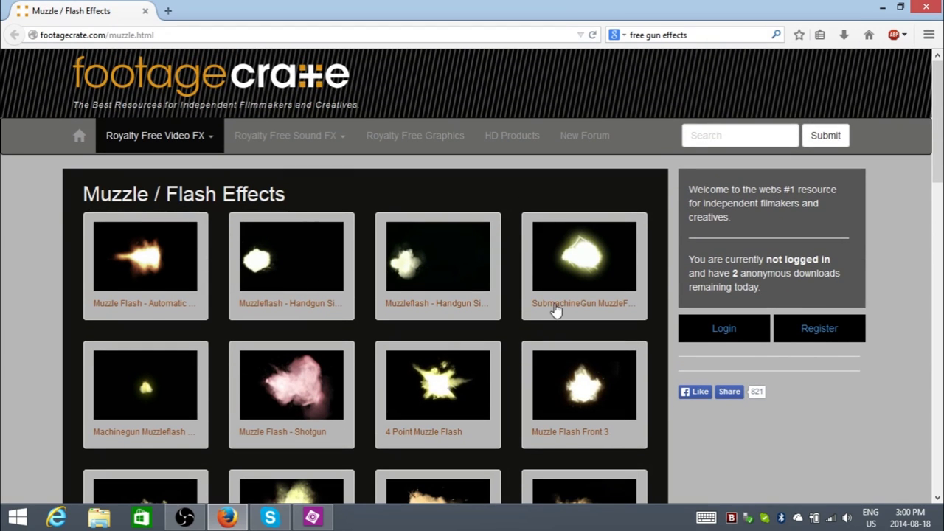
pyautogui.scroll(-1, 426, 303)
pyautogui.scroll(-2, 426, 303)
pyautogui.scroll(3, 388, 280)
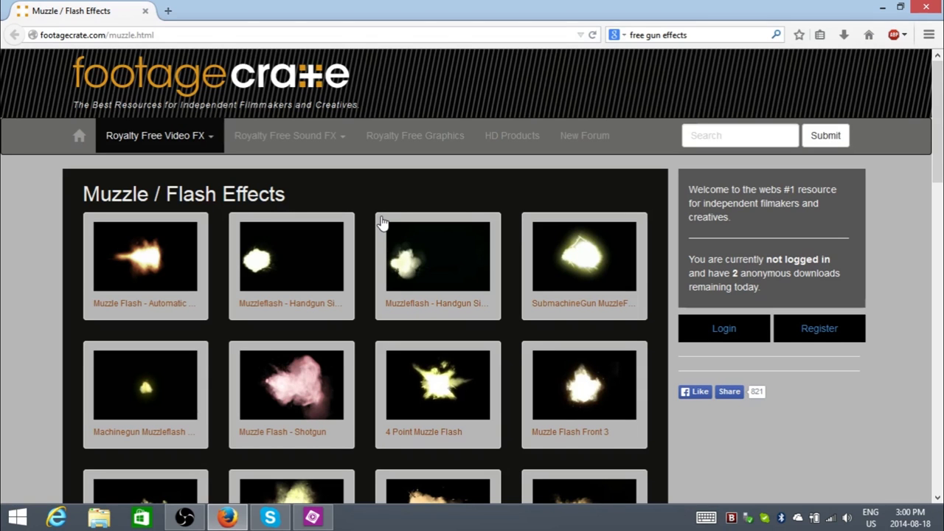
# Scroll to the Smokey Handgun muzzle flash and watch its preview
pyautogui.scroll(-5, 333, 267)
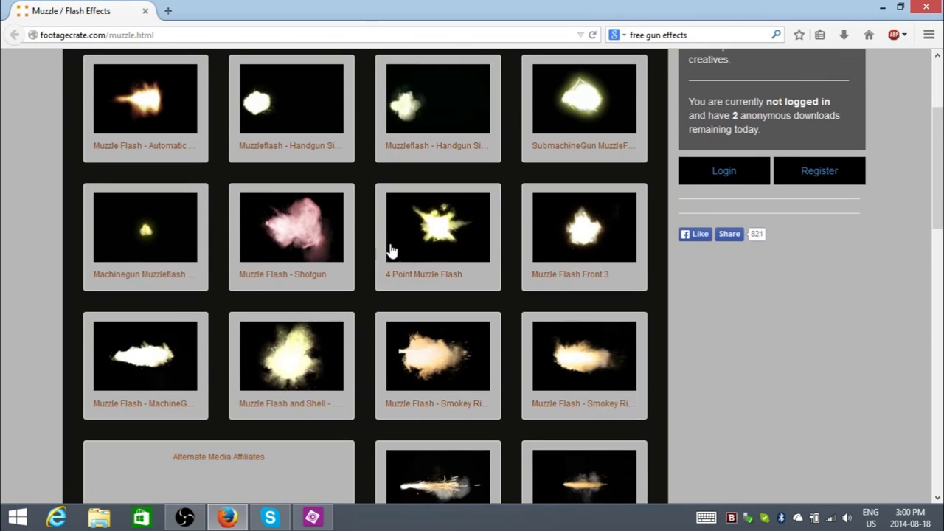
pyautogui.scroll(-5, 480, 236)
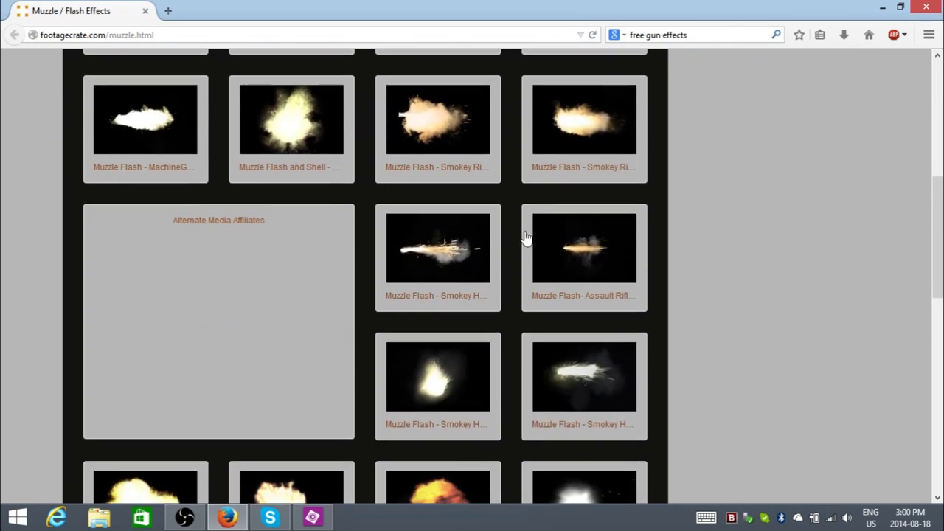
pyautogui.scroll(5, 538, 240)
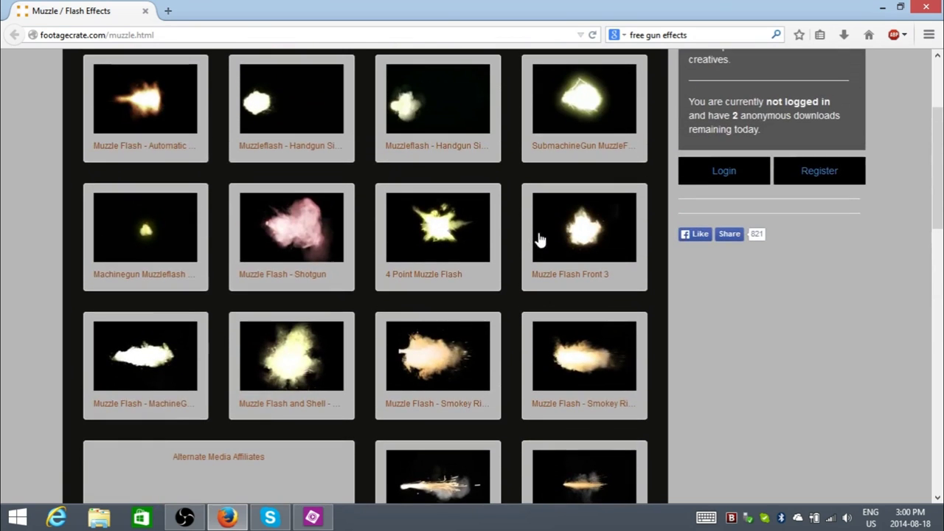
pyautogui.scroll(-3, 470, 236)
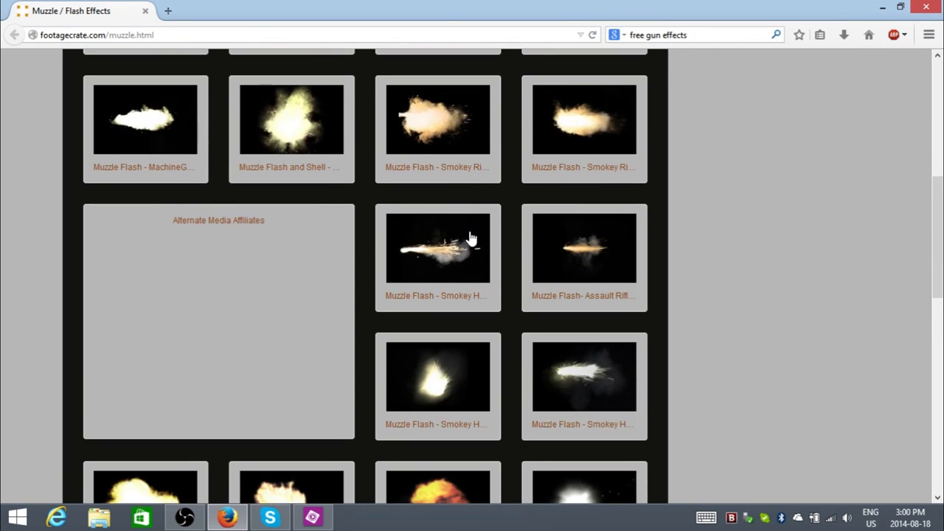
pyautogui.click(587, 376)
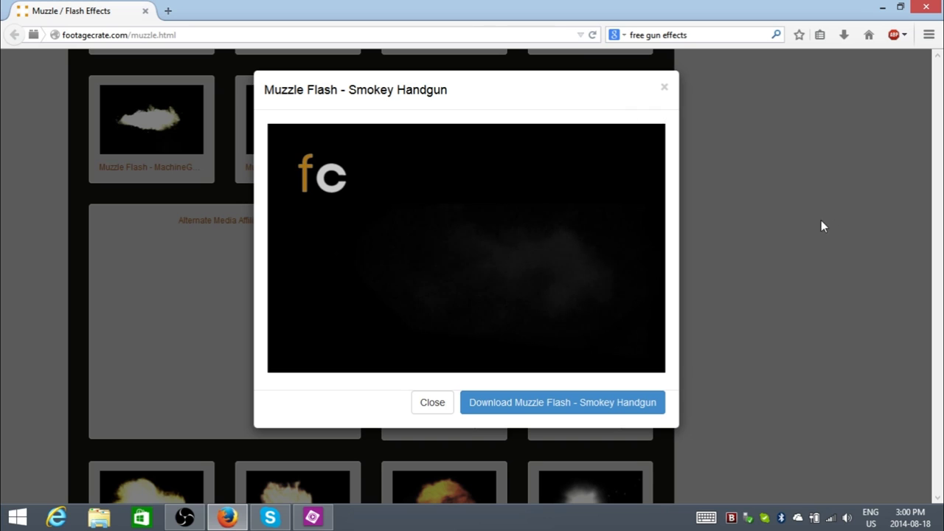
pyautogui.click(436, 405)
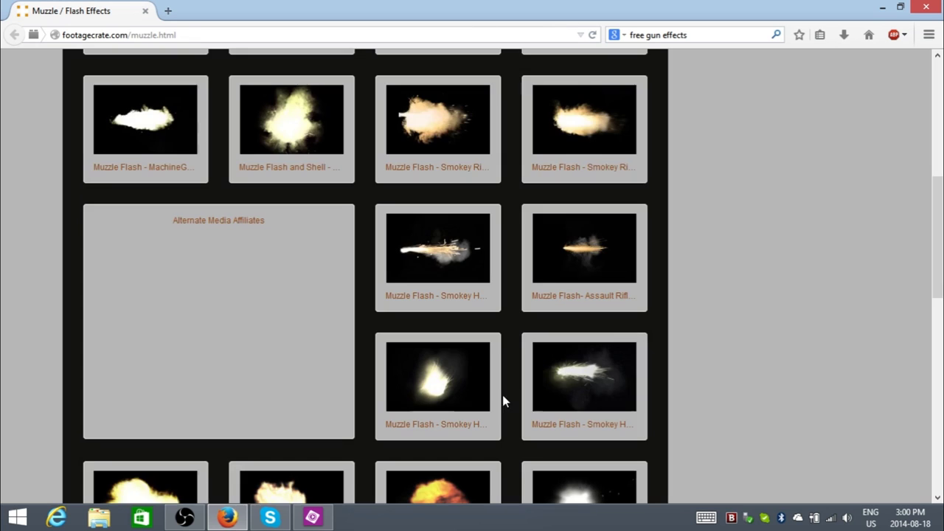
# Save FOOTAGECRATE-MuzzleFlashHandgun.mov to disk and confirm the 19.1 MB download finished
pyautogui.click(590, 376)
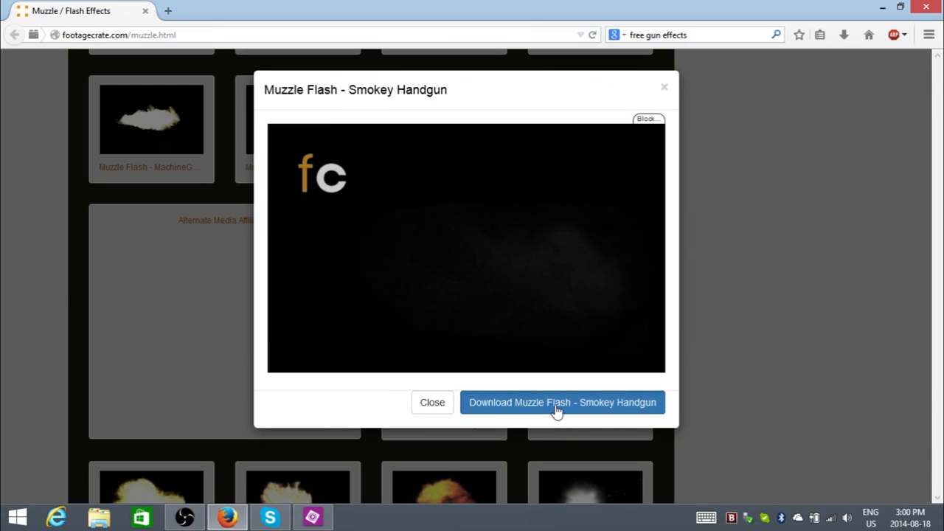
pyautogui.click(557, 404)
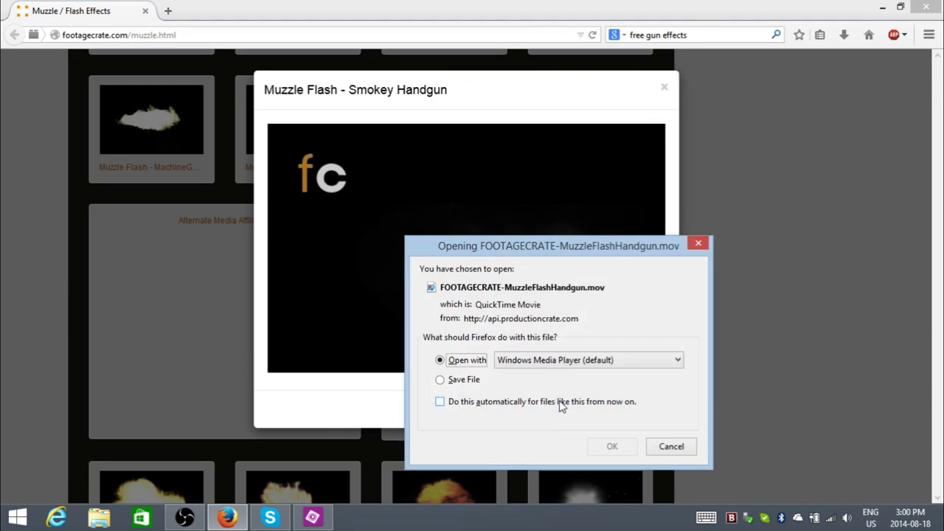
pyautogui.click(451, 382)
pyautogui.click(609, 446)
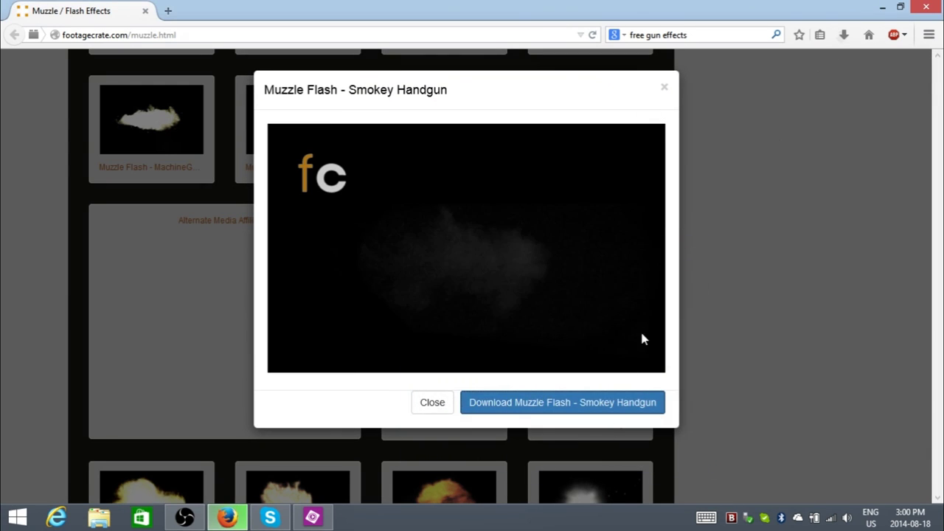
pyautogui.click(844, 33)
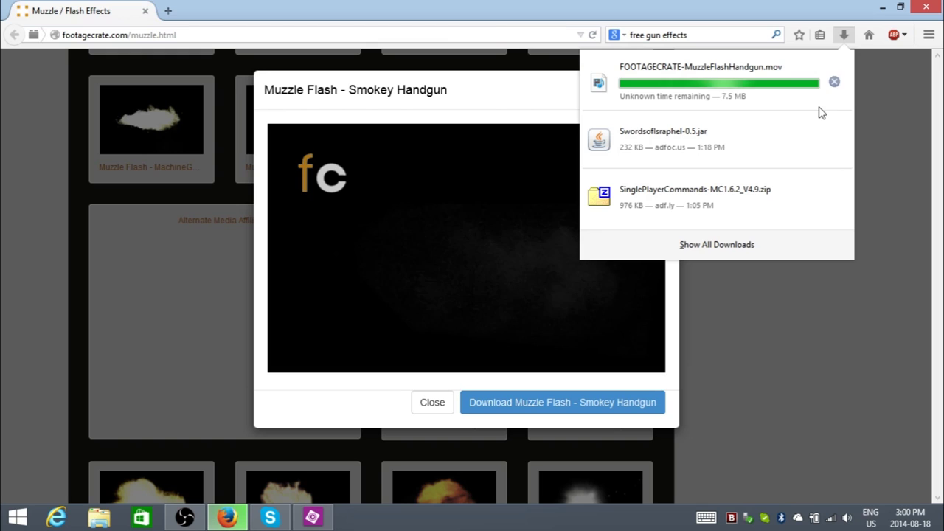
pyautogui.click(881, 115)
pyautogui.click(886, 110)
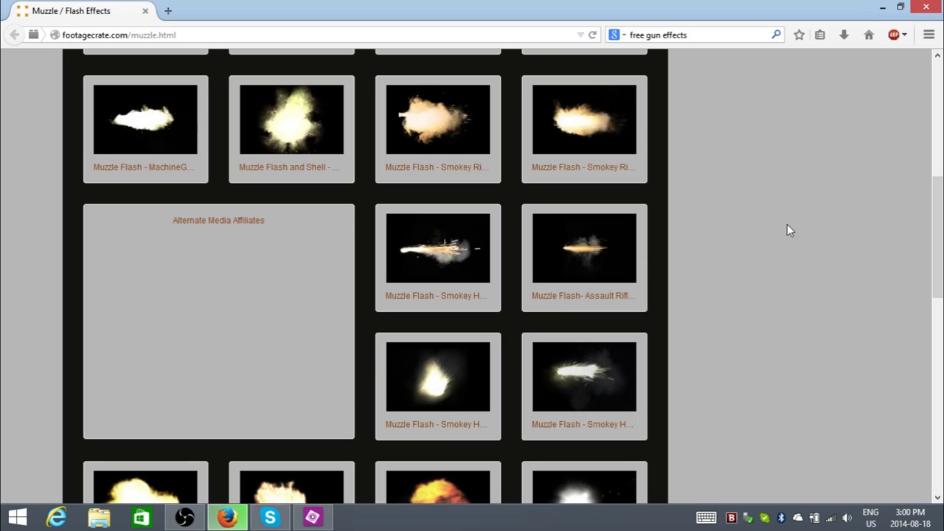
pyautogui.click(845, 37)
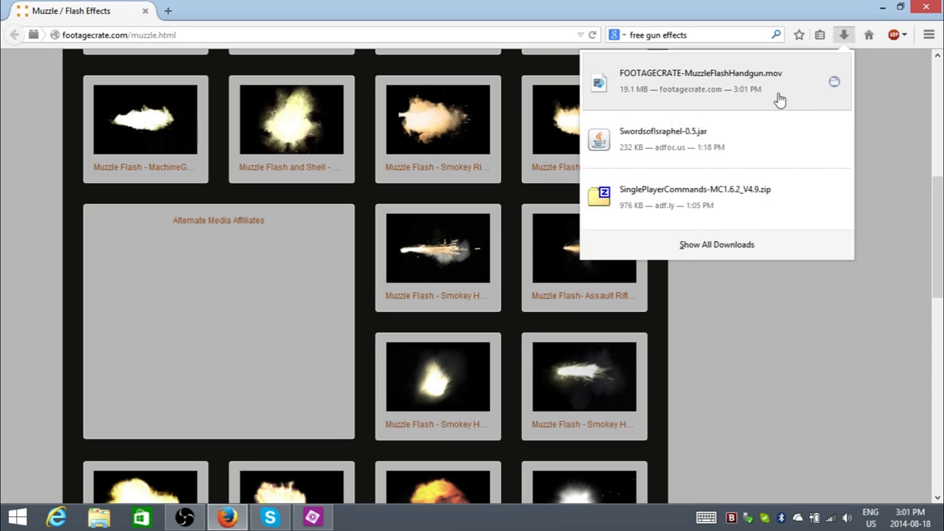
# Drag FOOTAGECRATE-MuzzleFlashHandgun.mov from Firefox downloads into Premiere Elements' Project Assets
pyautogui.moveTo(707, 82); pyautogui.dragTo(193, 375)
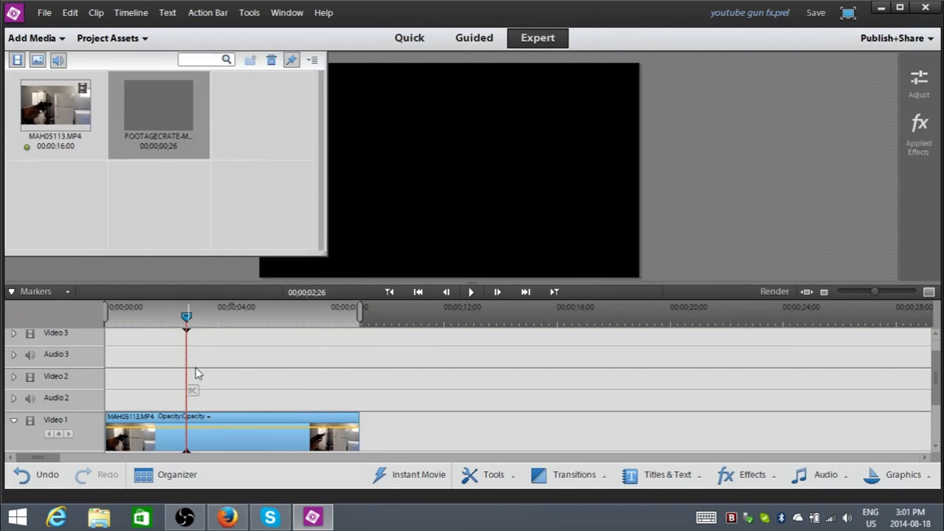
pyautogui.click(112, 38)
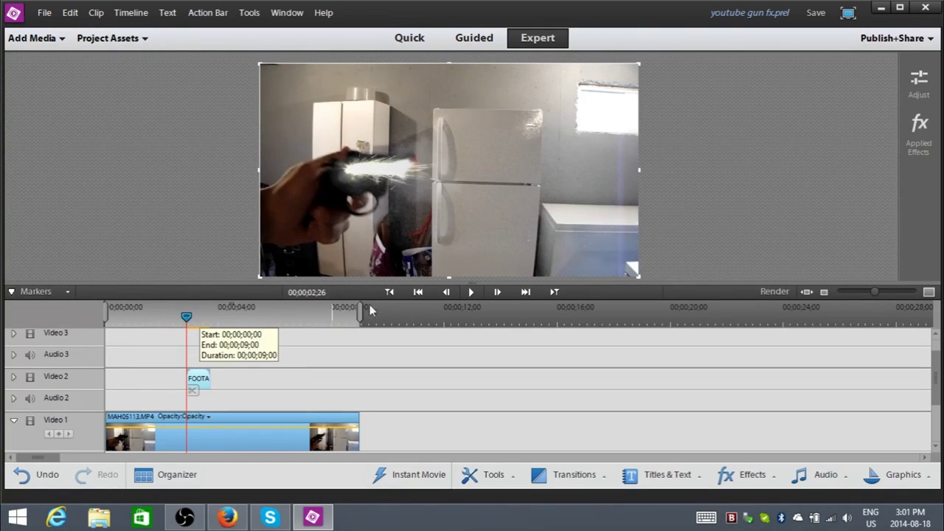
# Preview the flash overlay on Video 2 and drag it toward the gun barrel
pyautogui.click(470, 292)
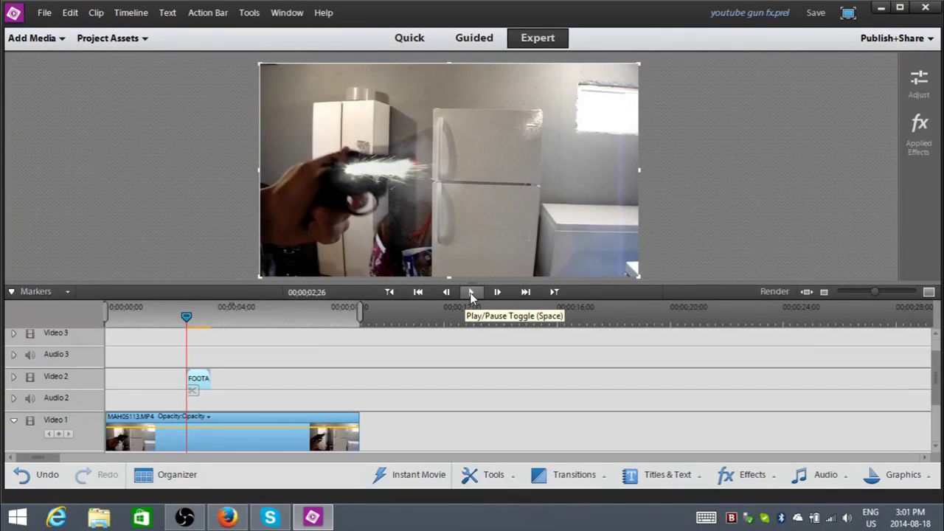
pyautogui.click(471, 292)
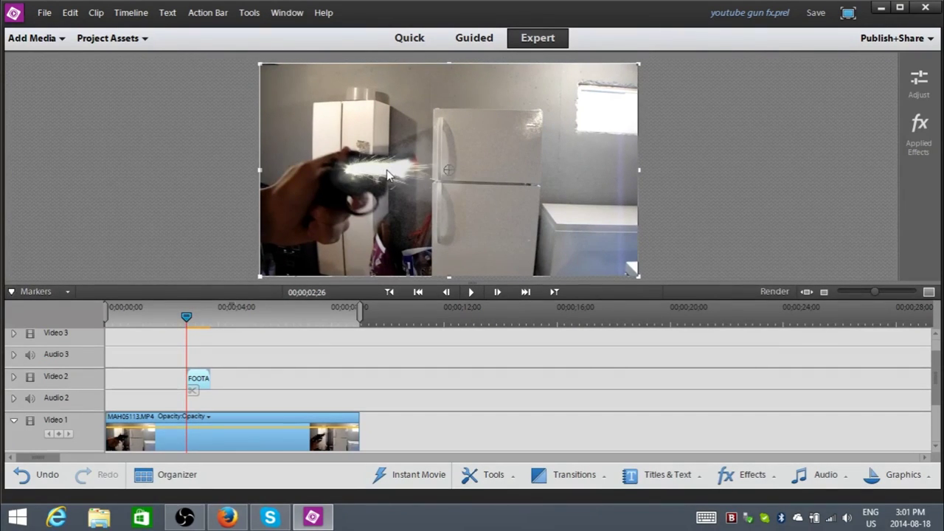
pyautogui.moveTo(387, 169); pyautogui.dragTo(455, 164)
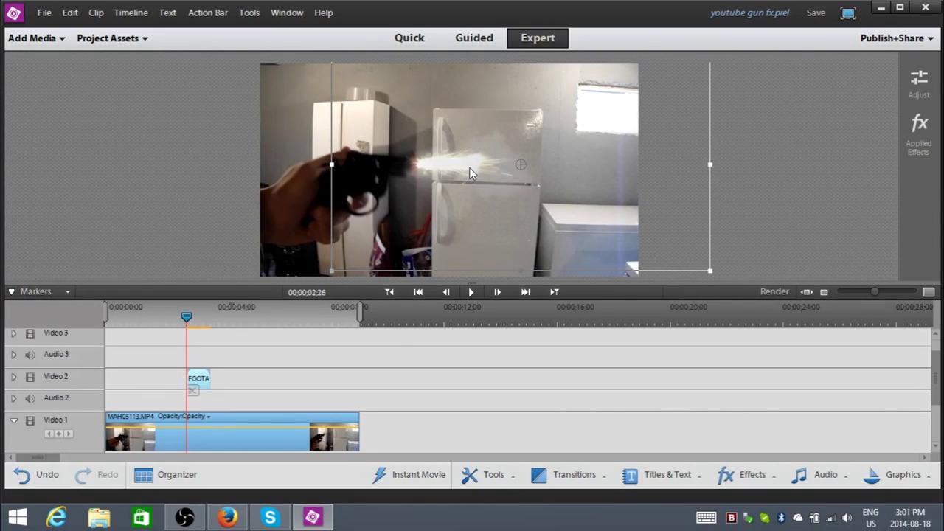
# Reposition and shrink the flash overlay so it sits on the barrel tip, then scrub to check
pyautogui.moveTo(469, 167); pyautogui.dragTo(452, 166)
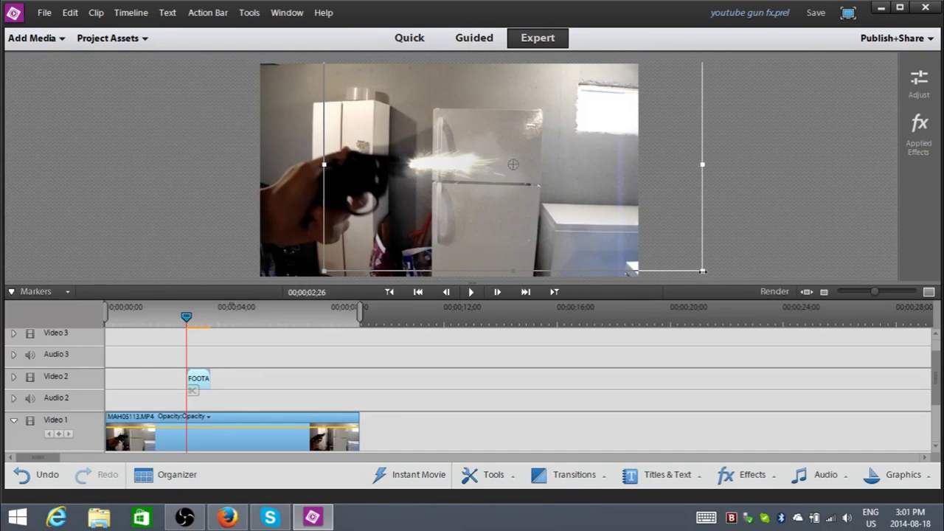
pyautogui.moveTo(702, 270); pyautogui.dragTo(689, 266)
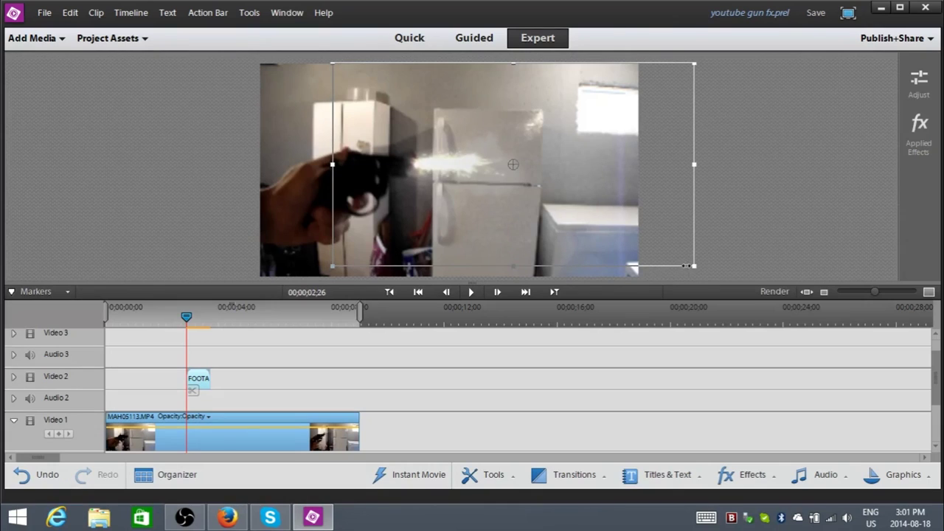
pyautogui.moveTo(517, 164); pyautogui.dragTo(511, 164)
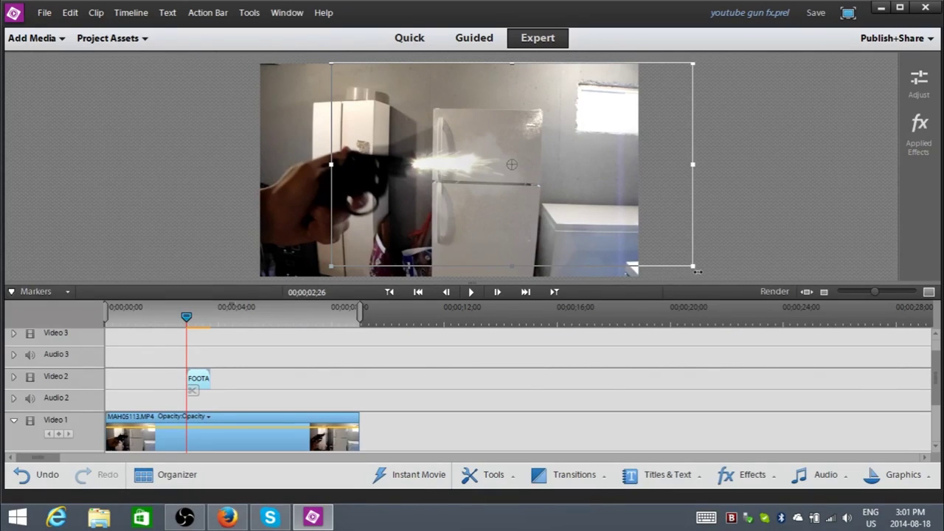
pyautogui.moveTo(698, 275); pyautogui.dragTo(695, 278)
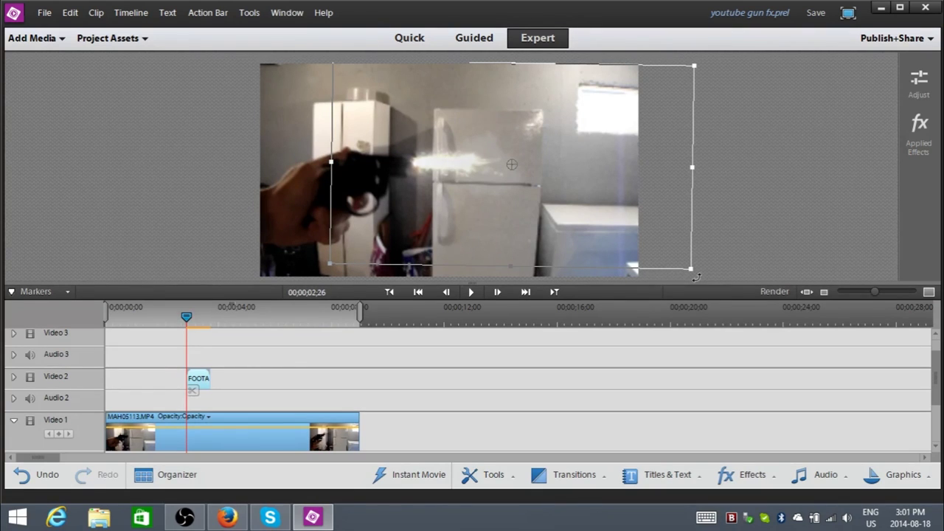
pyautogui.moveTo(567, 174)
pyautogui.mouseDown()
pyautogui.moveTo(582, 184)
pyautogui.moveTo(570, 169)
pyautogui.mouseUp()
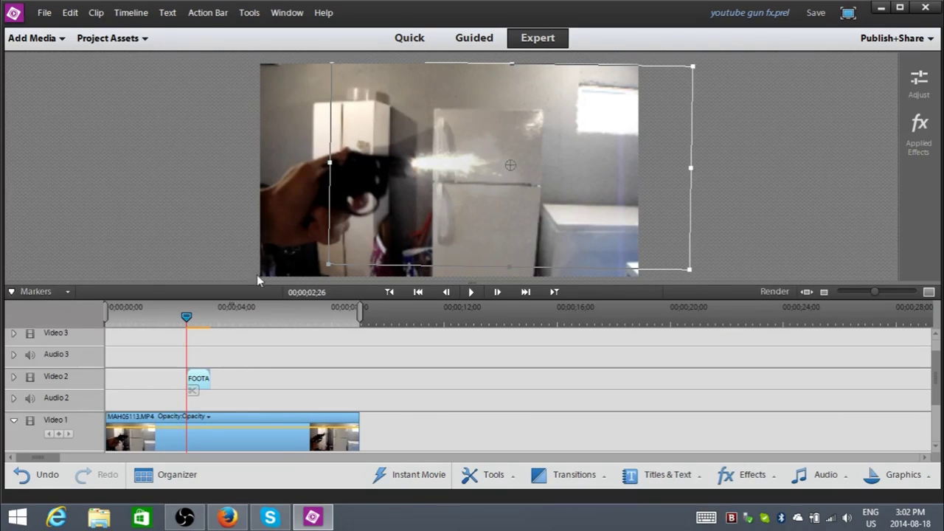
pyautogui.moveTo(191, 316); pyautogui.dragTo(192, 319)
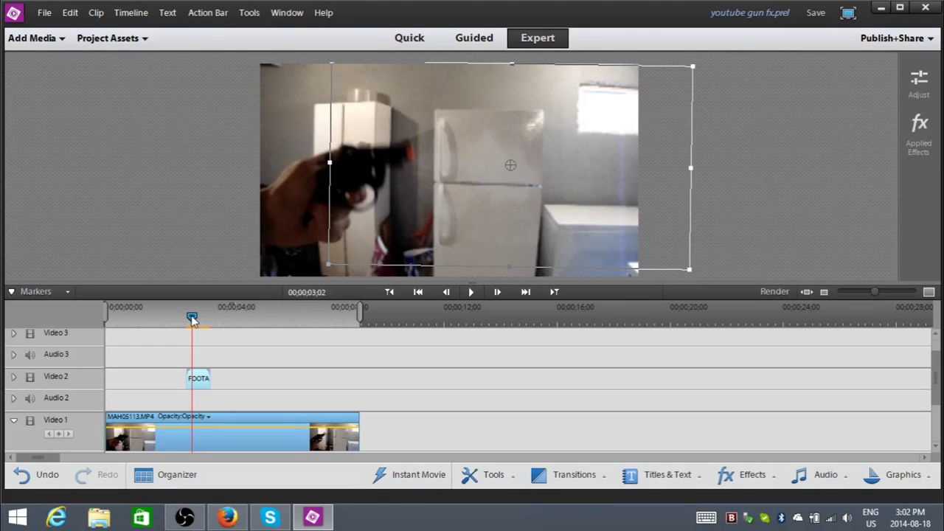
pyautogui.moveTo(192, 318); pyautogui.dragTo(155, 317)
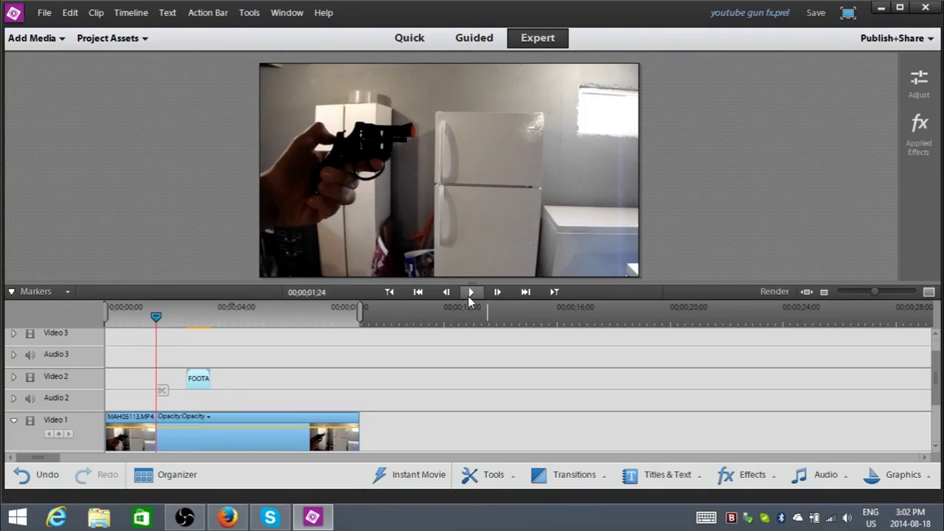
# On the flash frame, nudge the overlay a few pixels right and down
pyautogui.click(471, 293)
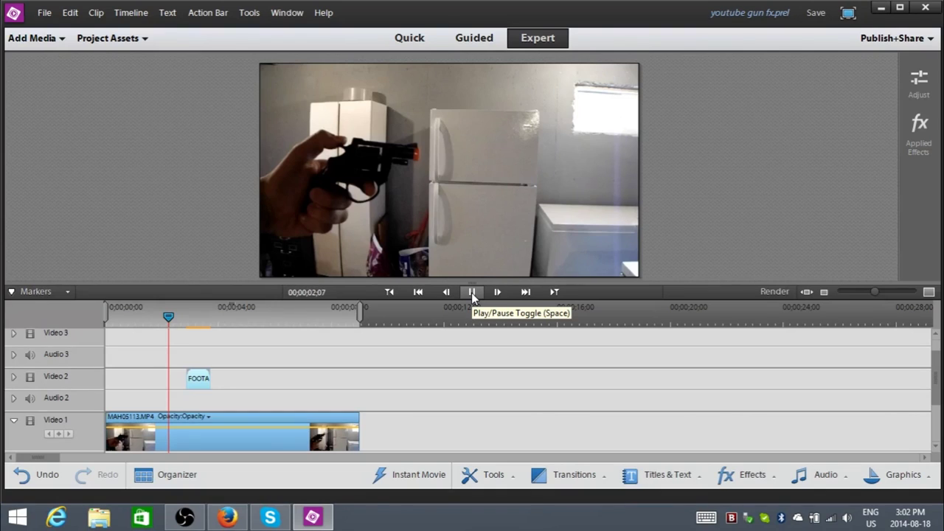
pyautogui.click(185, 323)
pyautogui.moveTo(185, 322); pyautogui.dragTo(182, 323)
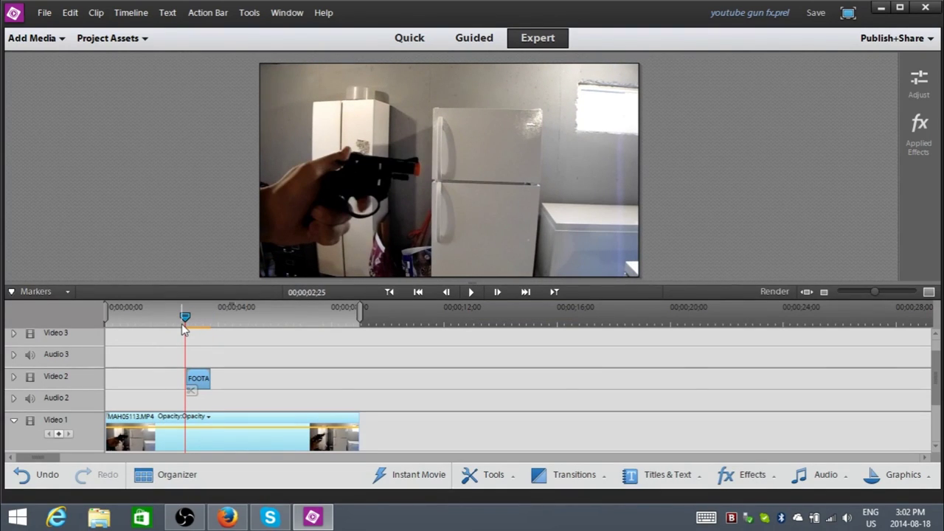
pyautogui.moveTo(182, 324); pyautogui.dragTo(183, 324)
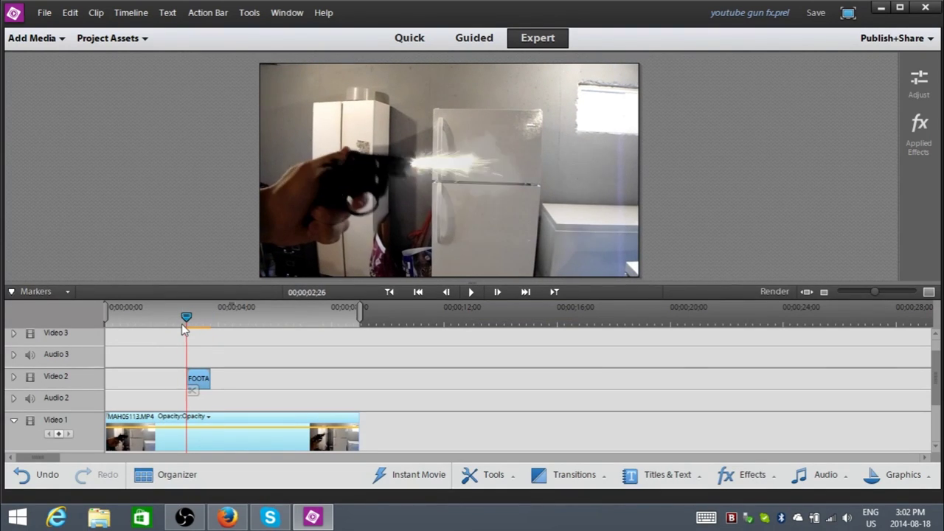
pyautogui.click(455, 177)
pyautogui.moveTo(458, 166); pyautogui.dragTo(458, 173)
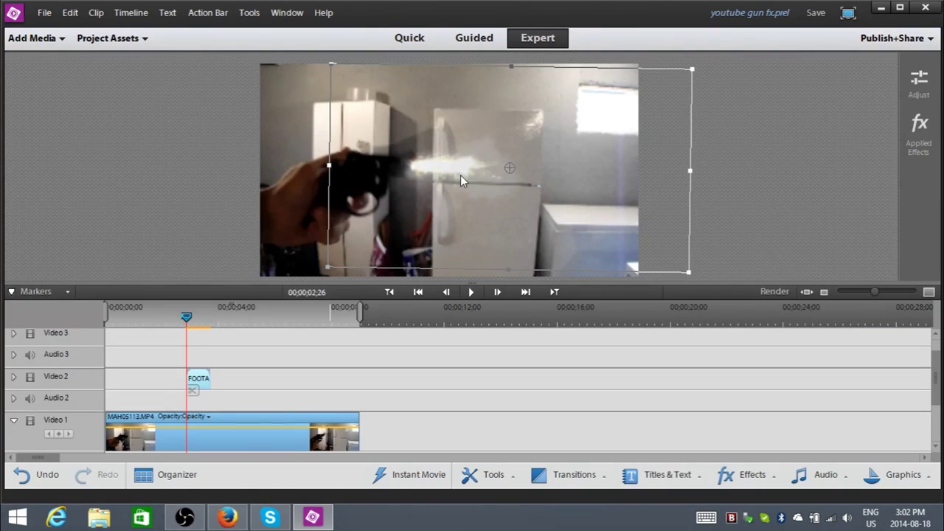
# Replay the shot around the flash to confirm it lines up with the barrel
pyautogui.moveTo(186, 317); pyautogui.dragTo(173, 317)
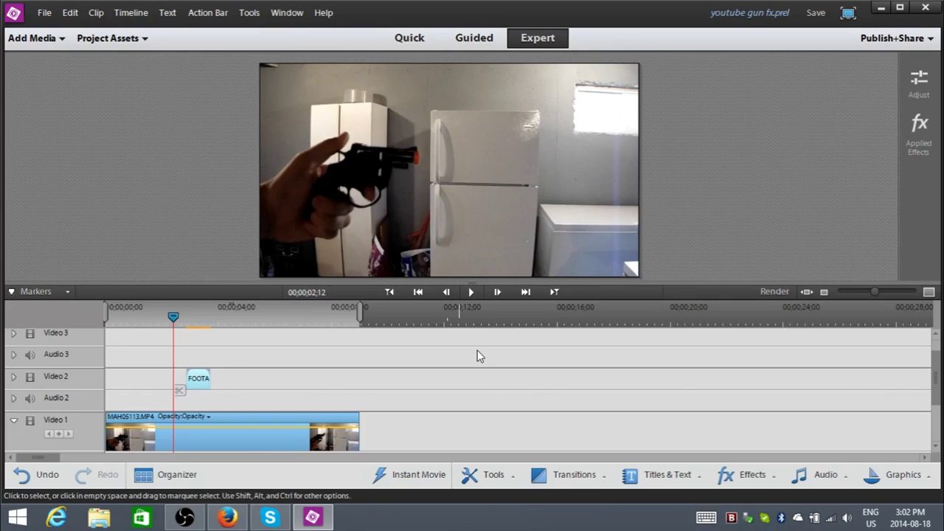
pyautogui.click(473, 294)
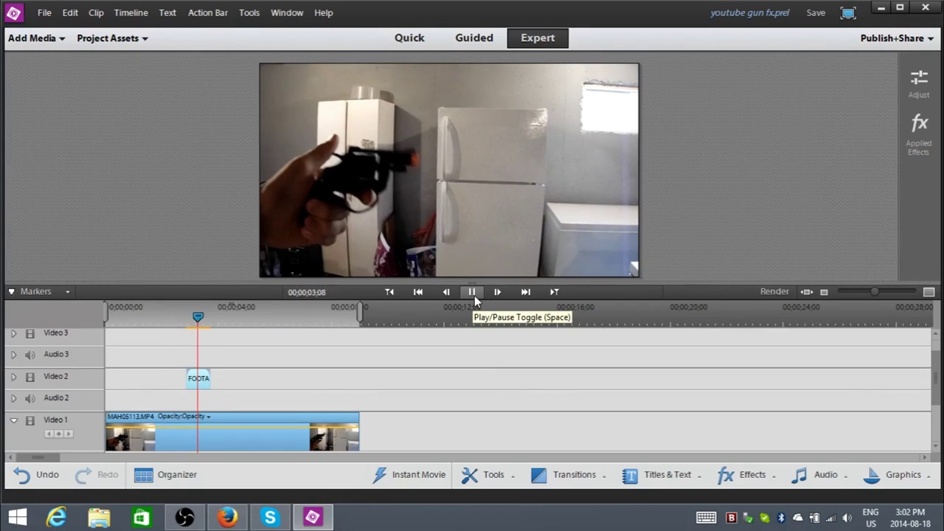
pyautogui.click(474, 295)
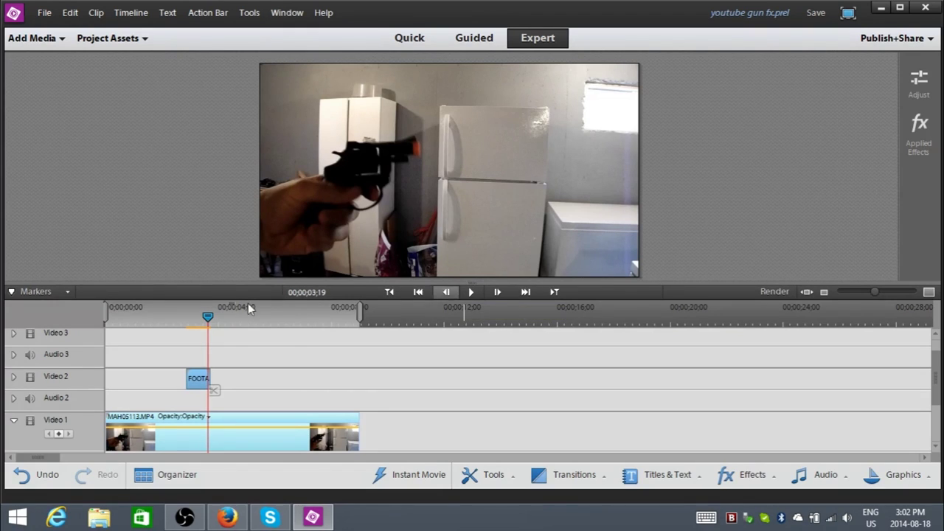
pyautogui.moveTo(207, 317); pyautogui.dragTo(188, 324)
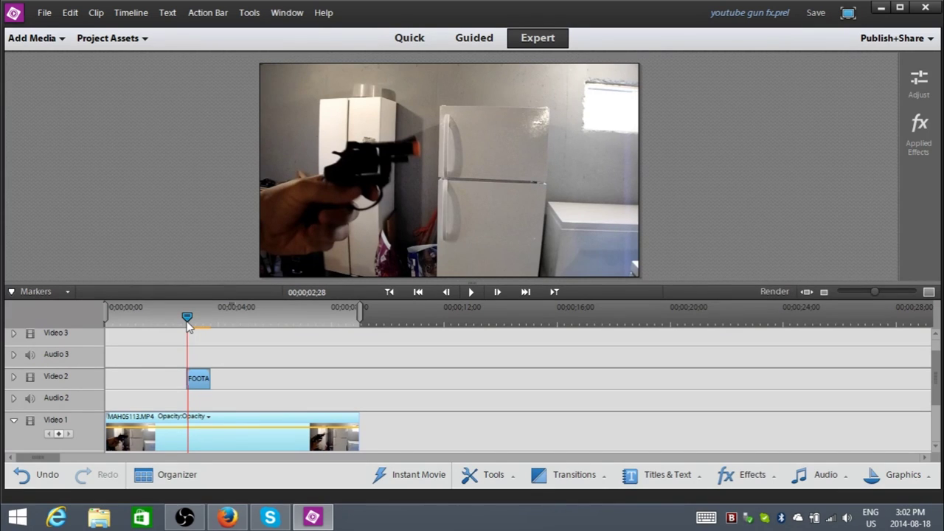
pyautogui.click(471, 292)
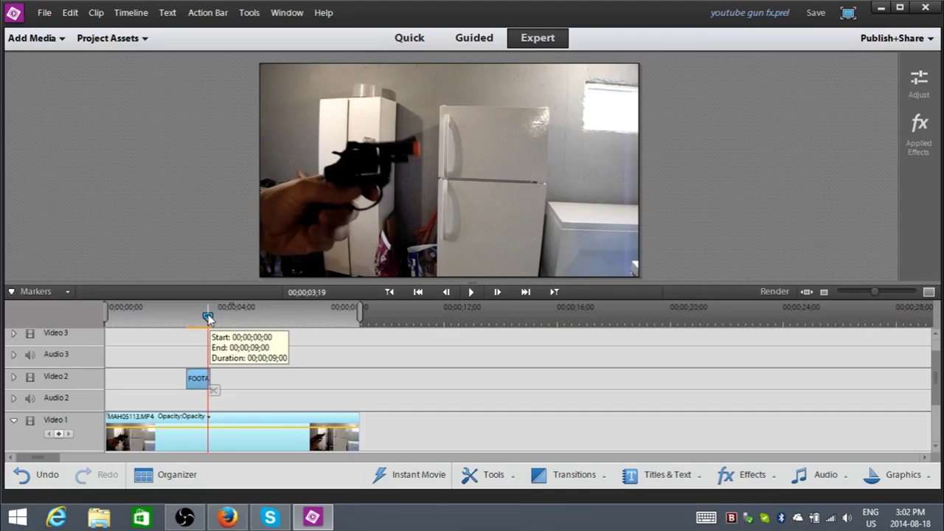
pyautogui.moveTo(208, 318); pyautogui.dragTo(210, 320)
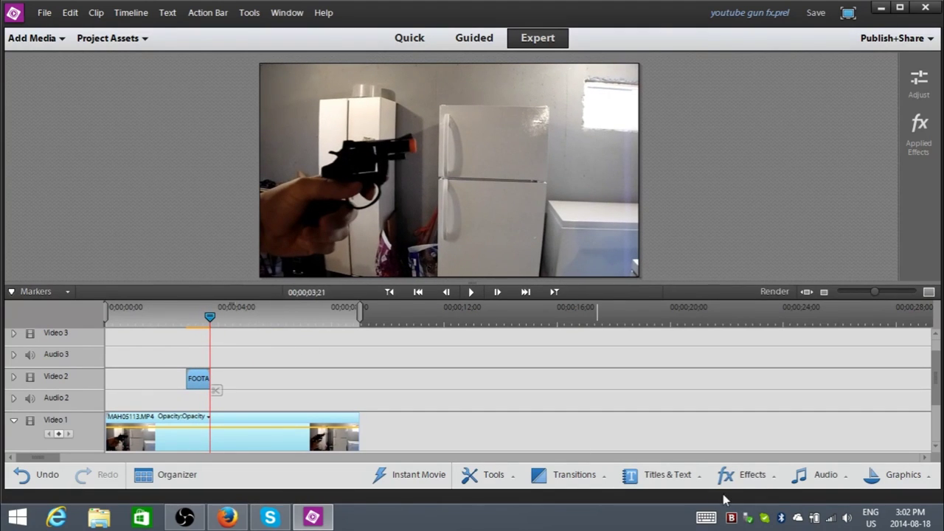
# Browse the built-in Sound Effects categories, close the audio library, and return to Firefox
pyautogui.click(765, 481)
pyautogui.click(816, 483)
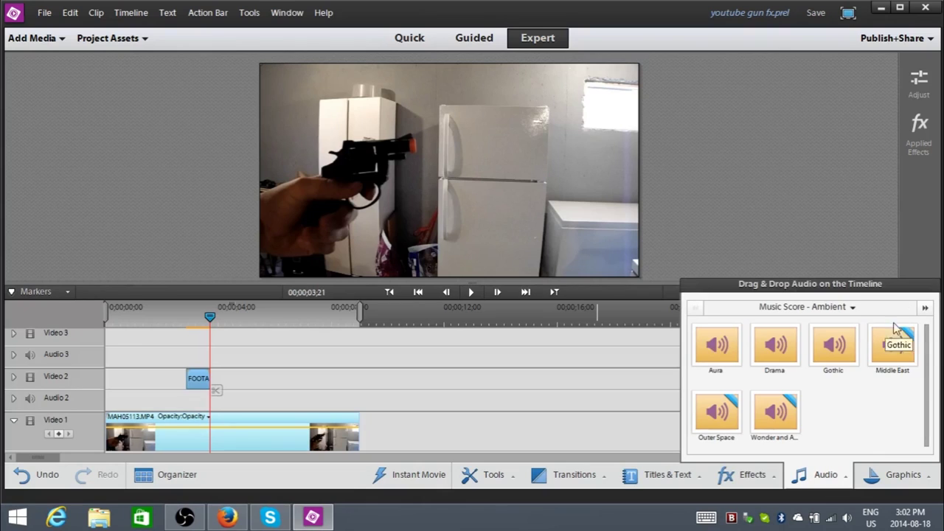
pyautogui.click(838, 307)
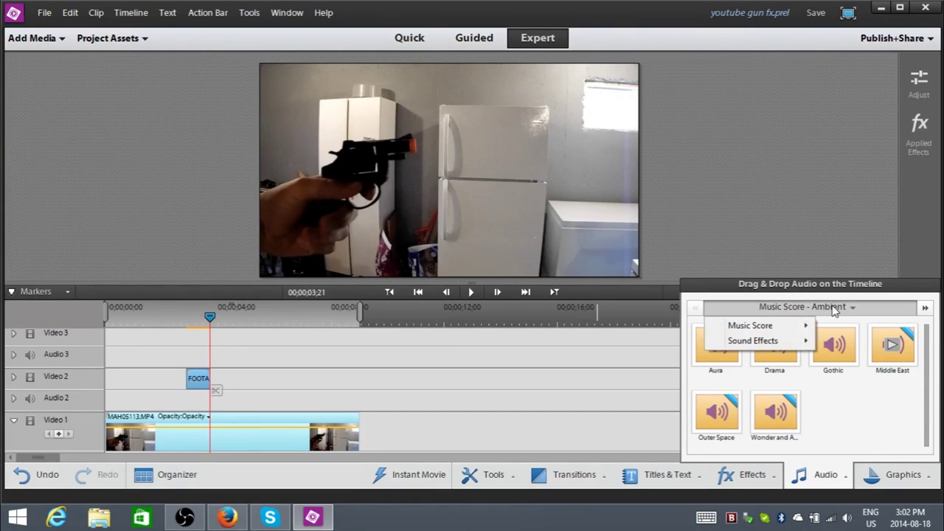
pyautogui.click(798, 311)
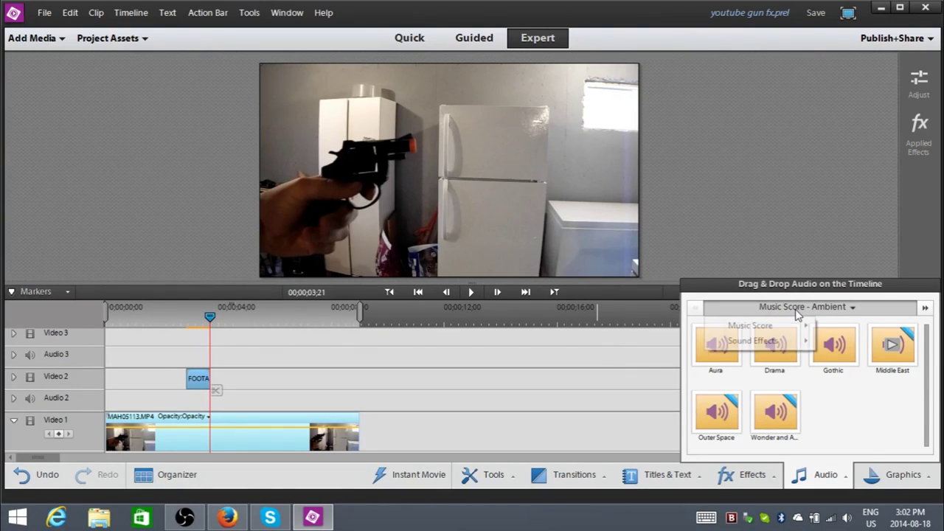
pyautogui.moveTo(783, 351)
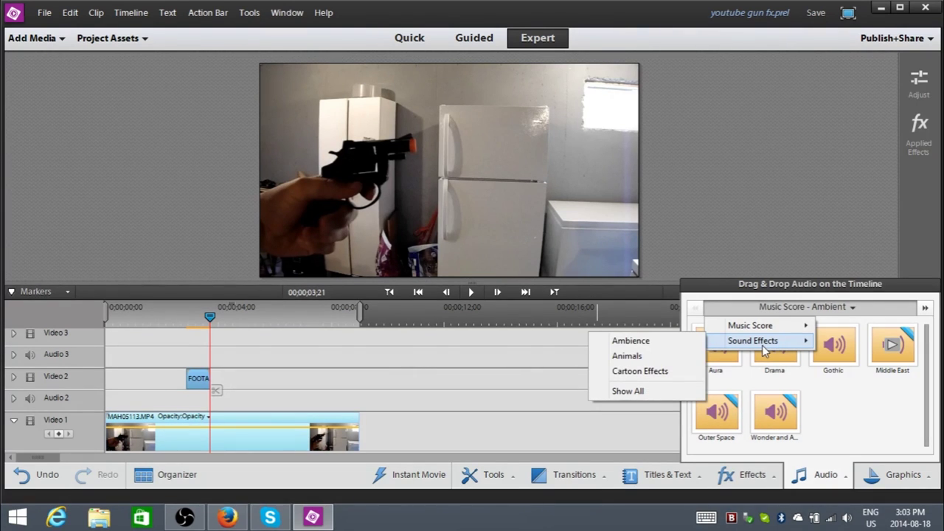
pyautogui.click(801, 171)
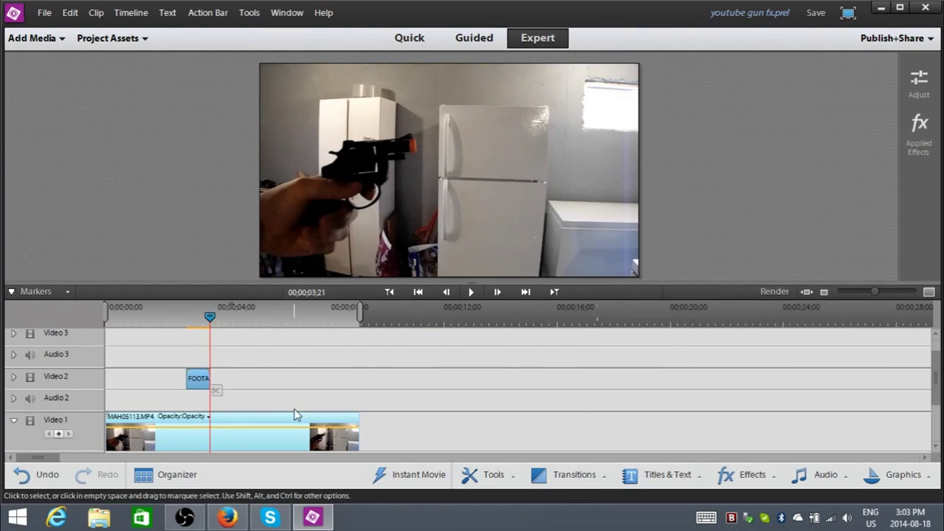
pyautogui.click(230, 517)
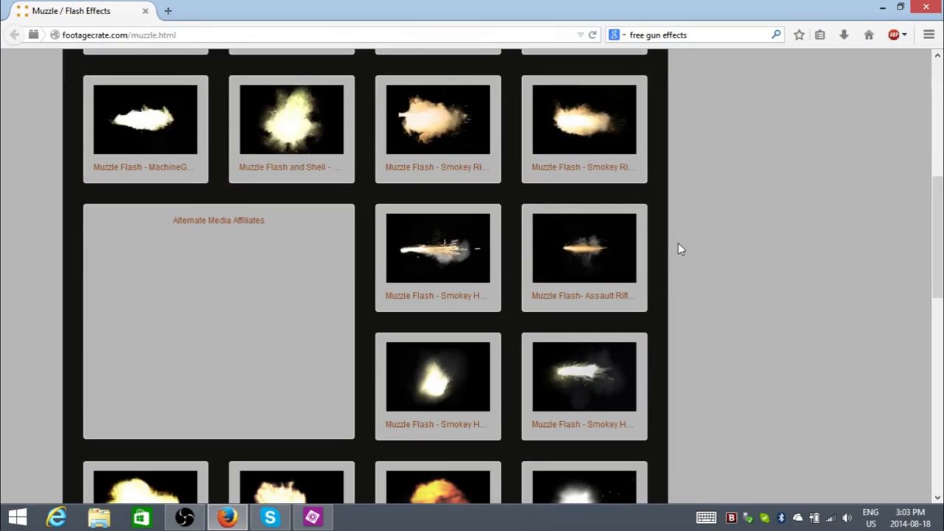
# Go to SoundsCrate's Gun Related category under Royalty Free Sound FX
pyautogui.scroll(5, 679, 249)
pyautogui.moveTo(327, 140)
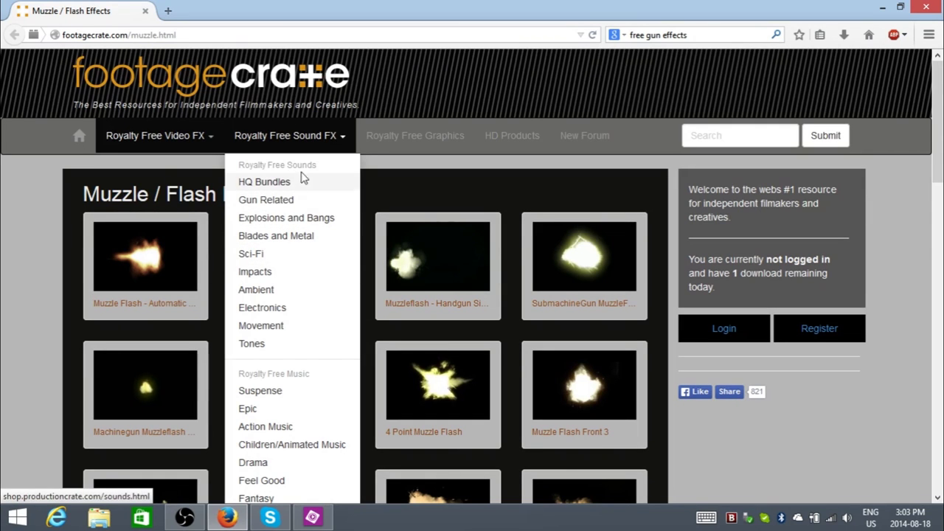
pyautogui.scroll(-2, 319, 342)
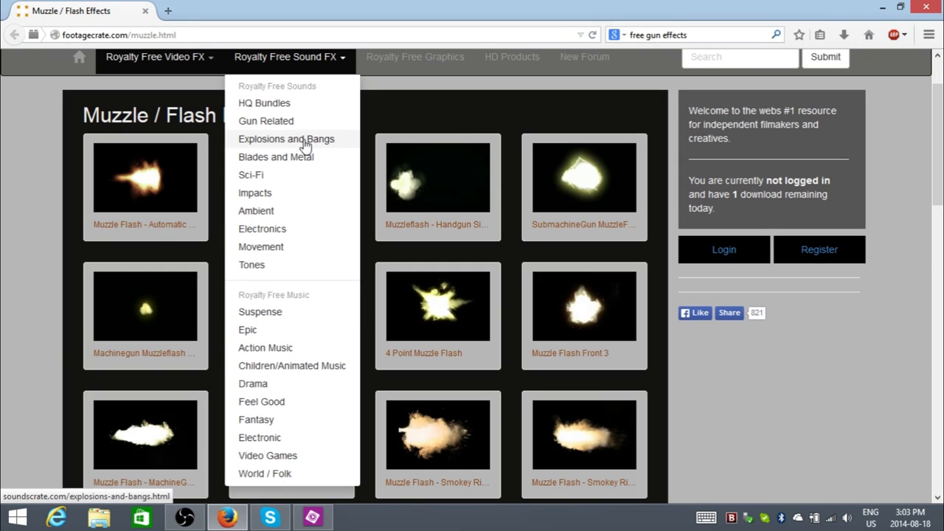
pyautogui.click(254, 123)
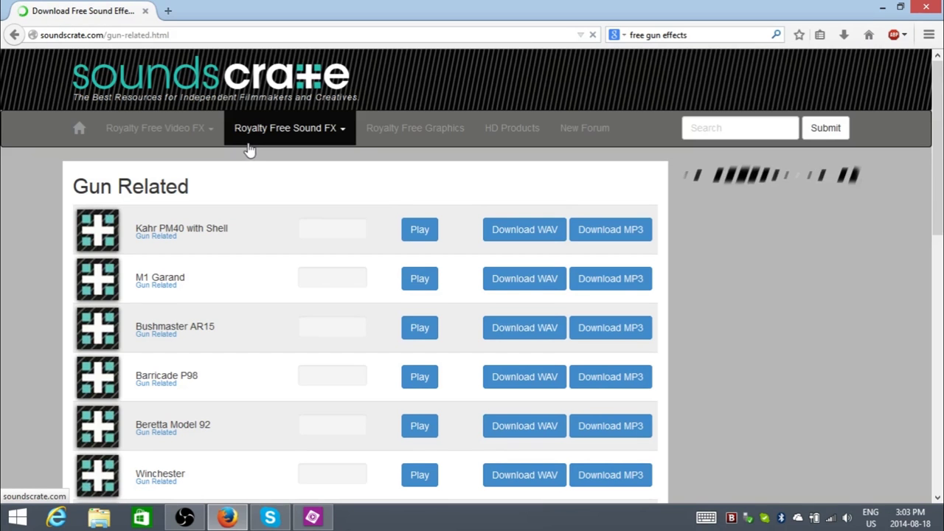
# Preview the Bushmaster AR15 and Barricade P98 gunshot sounds, replaying the Bushmaster AR15
pyautogui.scroll(-2, 29, 186)
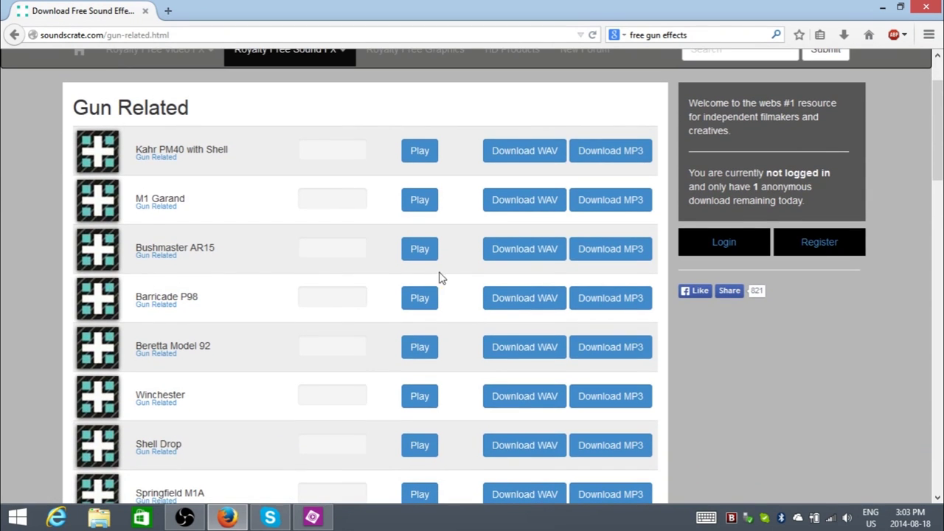
pyautogui.click(426, 251)
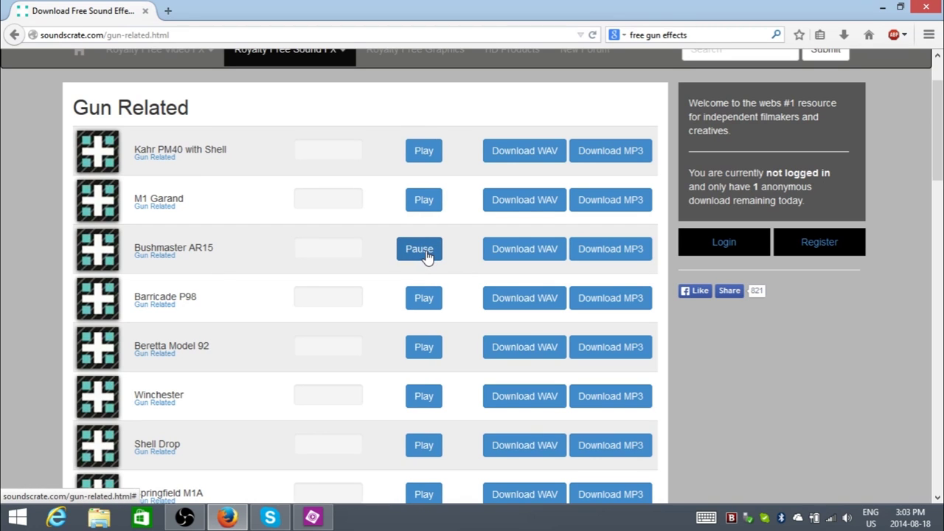
pyautogui.scroll(-2, 426, 255)
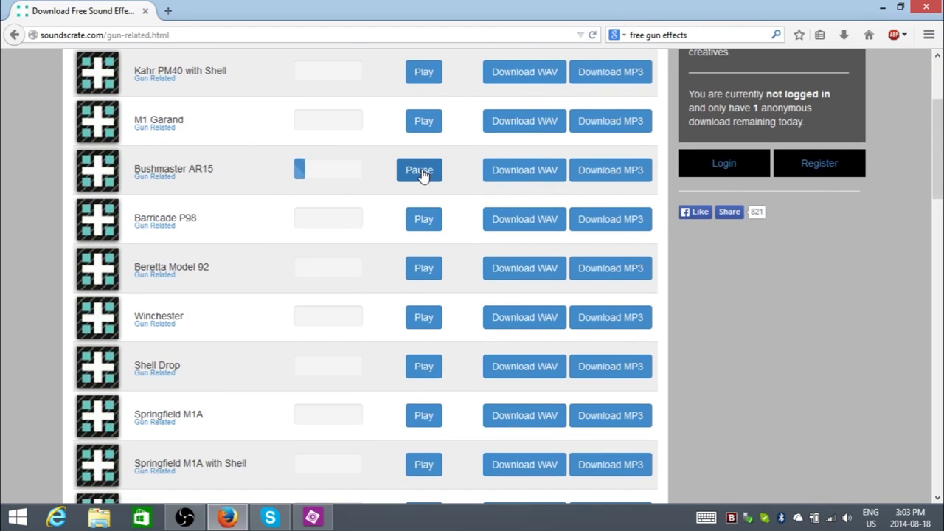
pyautogui.click(424, 176)
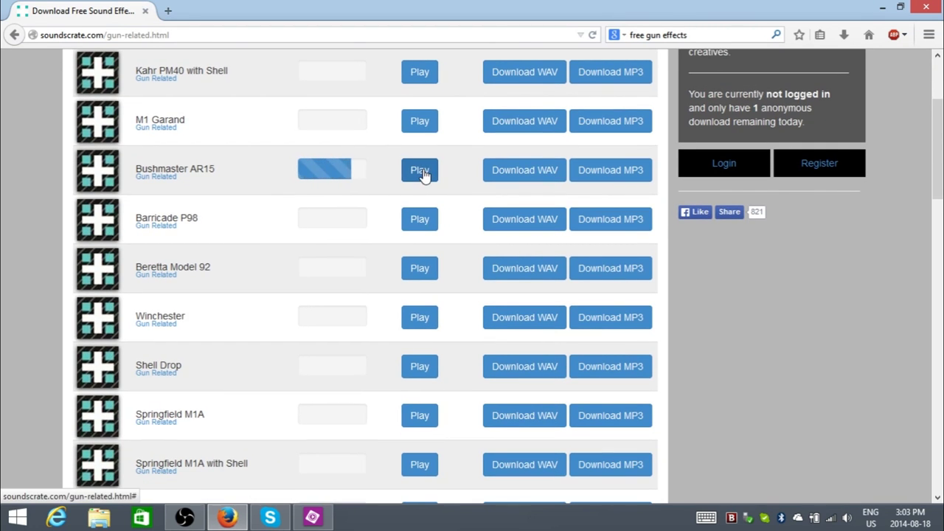
pyautogui.click(421, 225)
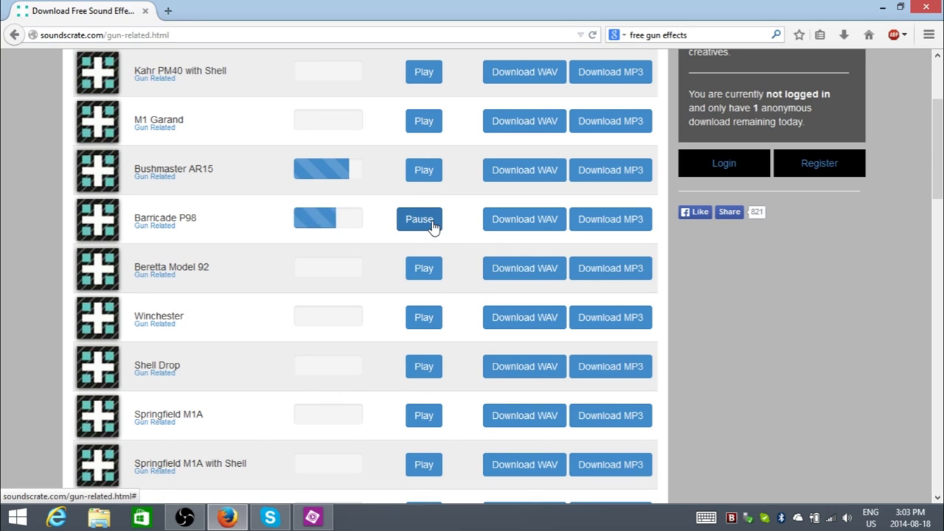
pyautogui.click(419, 170)
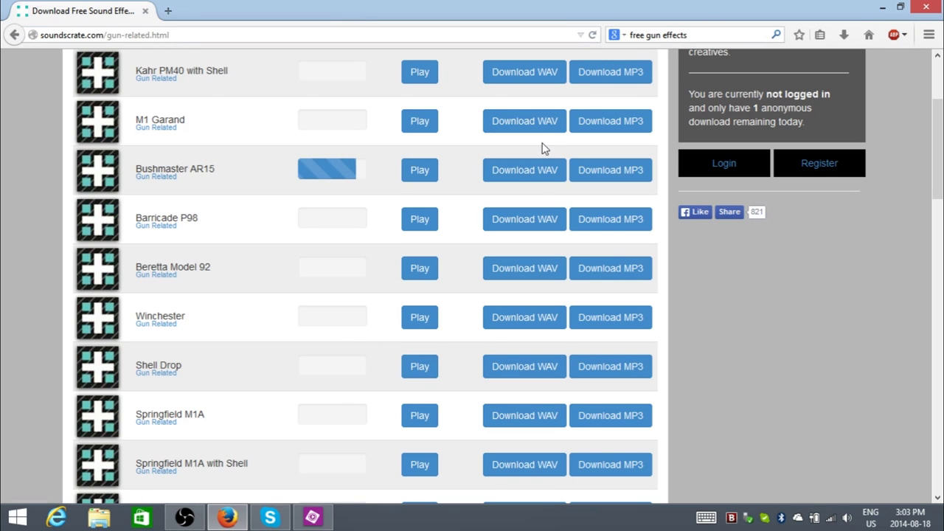
# Download the Bushmaster AR15 MP3 and drag it from Downloads into the Premiere project
pyautogui.click(588, 172)
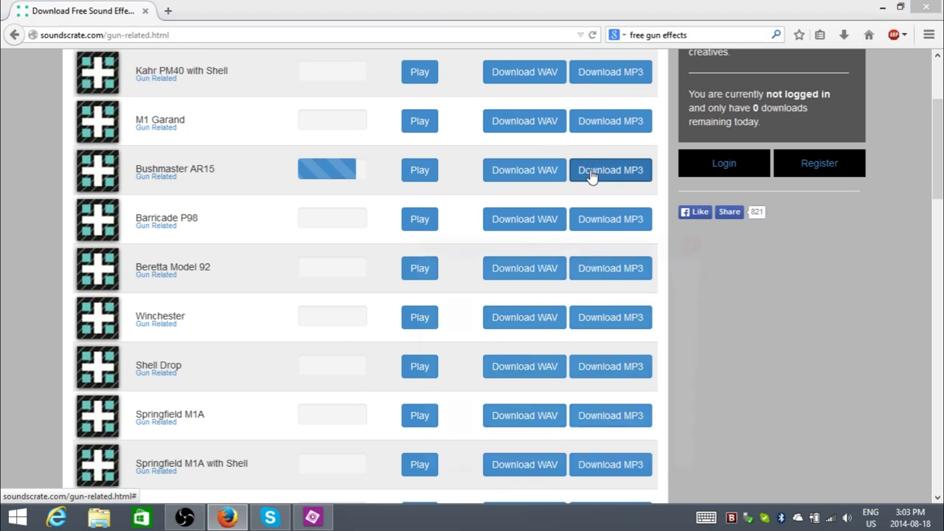
pyautogui.click(614, 445)
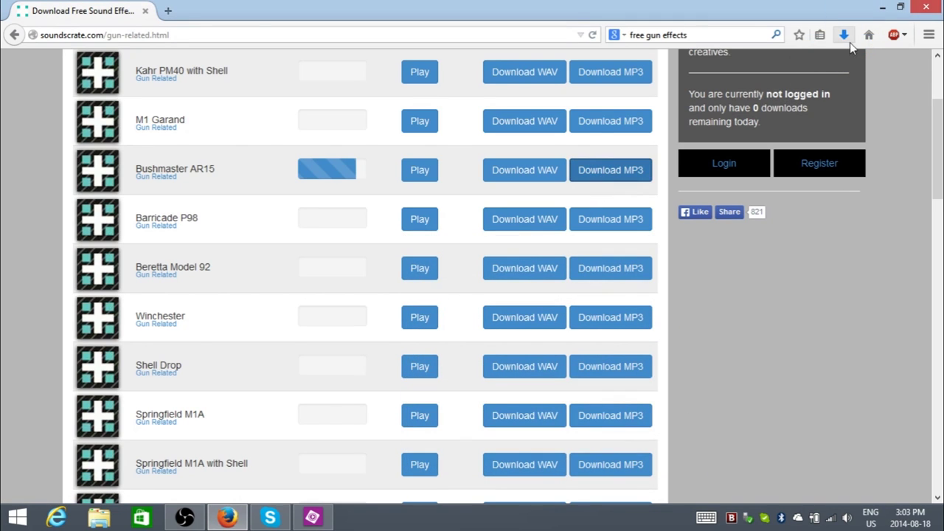
pyautogui.click(847, 41)
pyautogui.moveTo(742, 78); pyautogui.dragTo(188, 398)
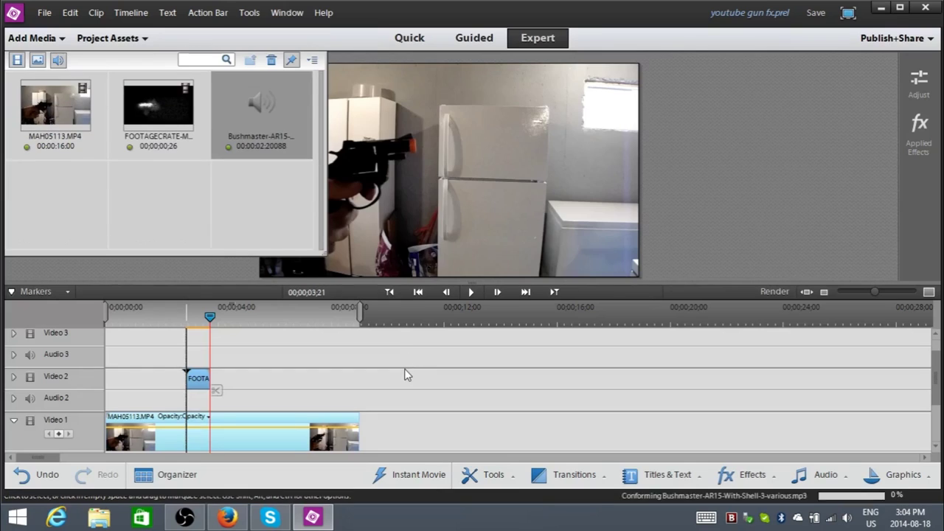
# Put the Bushmaster MP3 on Audio 2 under the muzzle flash, zoomed in on the firing frame
pyautogui.click(87, 39)
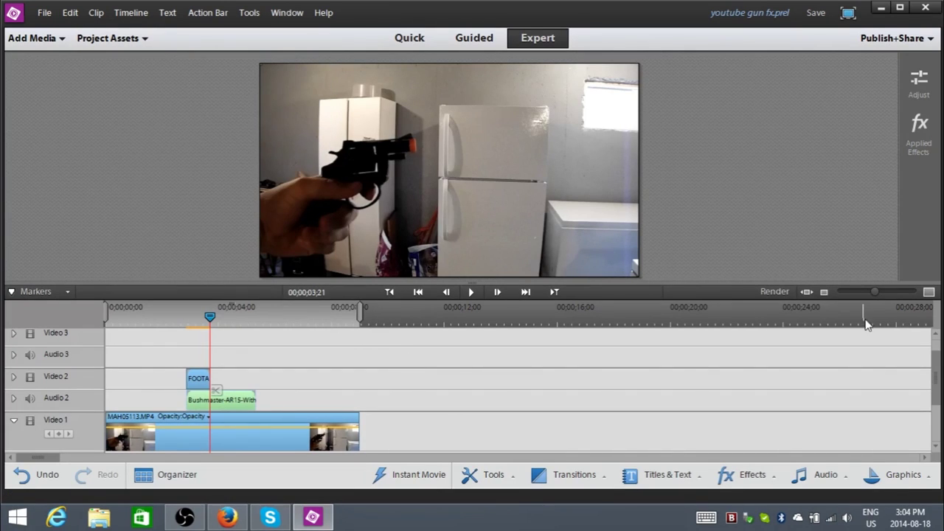
pyautogui.moveTo(934, 369); pyautogui.dragTo(935, 380)
pyautogui.moveTo(877, 292); pyautogui.dragTo(889, 293)
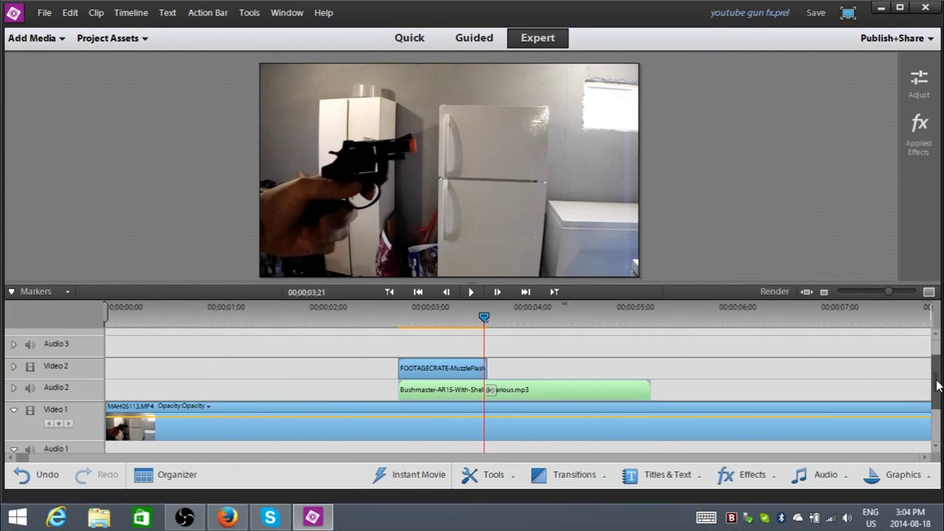
pyautogui.moveTo(938, 386)
pyautogui.mouseDown()
pyautogui.moveTo(938, 402)
pyautogui.moveTo(938, 377)
pyautogui.mouseUp()
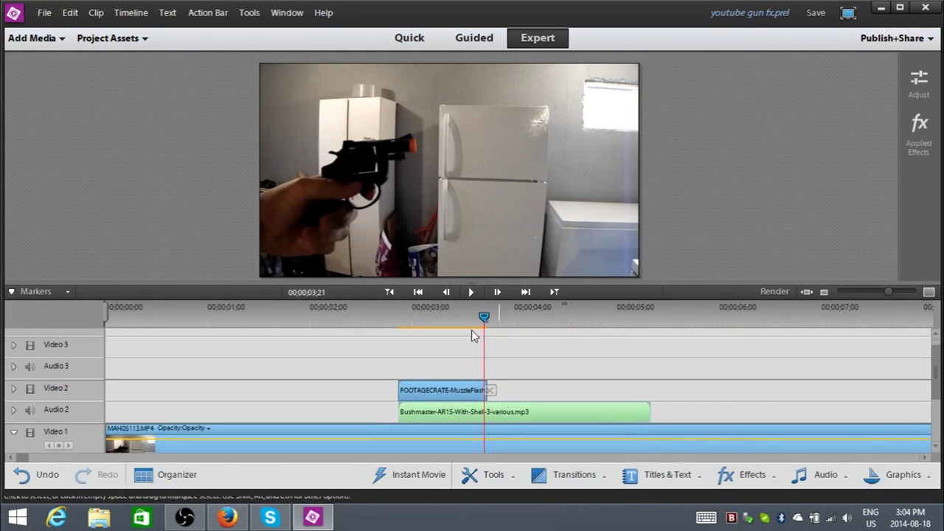
pyautogui.moveTo(484, 316); pyautogui.dragTo(409, 333)
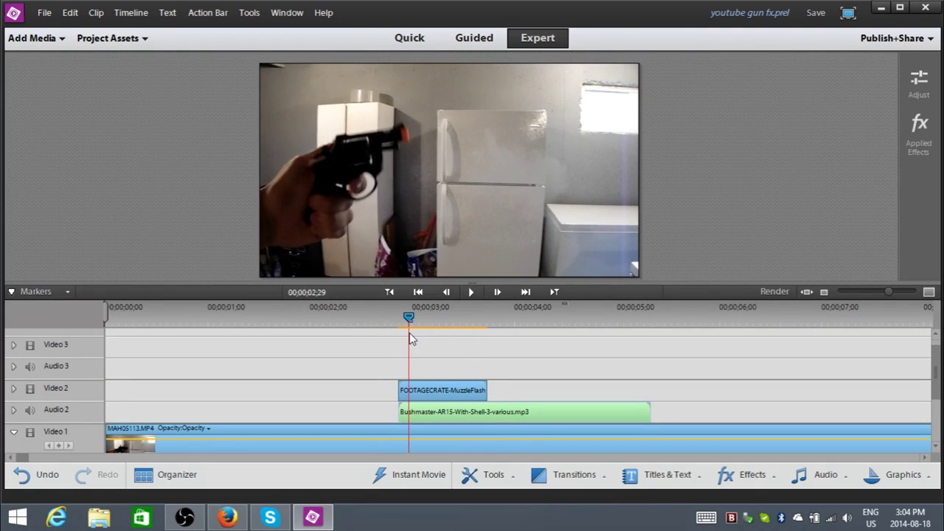
# Trim the gunshot sound's start to the muzzle flash and play it back to check
pyautogui.click(403, 417)
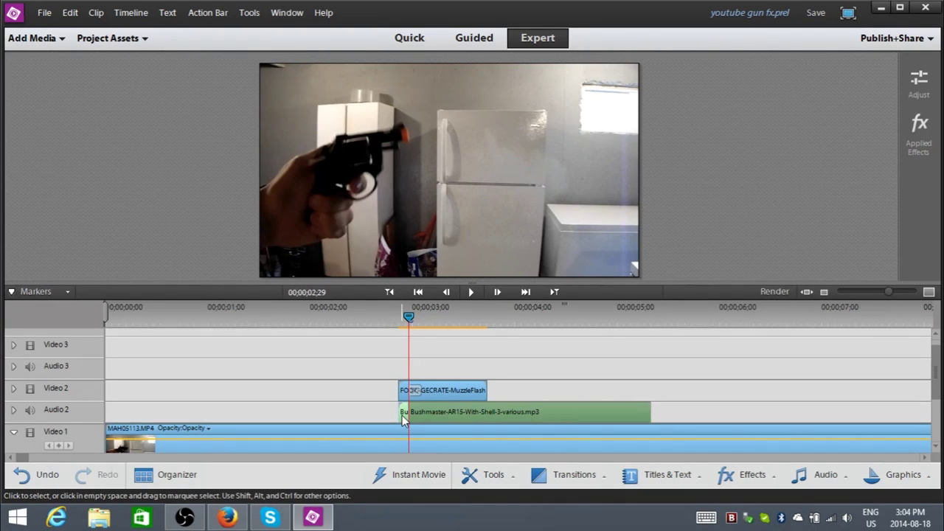
pyautogui.moveTo(403, 418)
pyautogui.mouseDown()
pyautogui.moveTo(415, 419)
pyautogui.moveTo(403, 419)
pyautogui.mouseUp()
pyautogui.moveTo(410, 316); pyautogui.dragTo(389, 320)
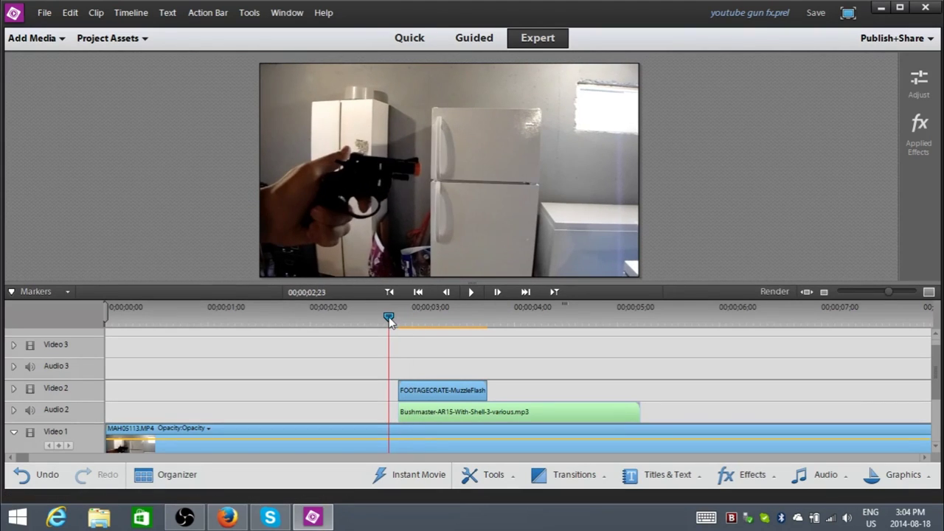
pyautogui.click(477, 289)
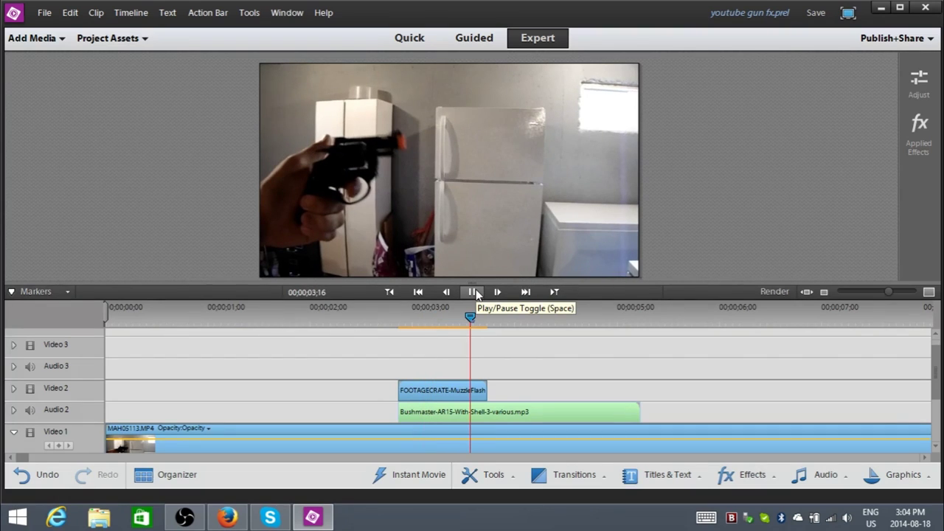
pyautogui.click(429, 325)
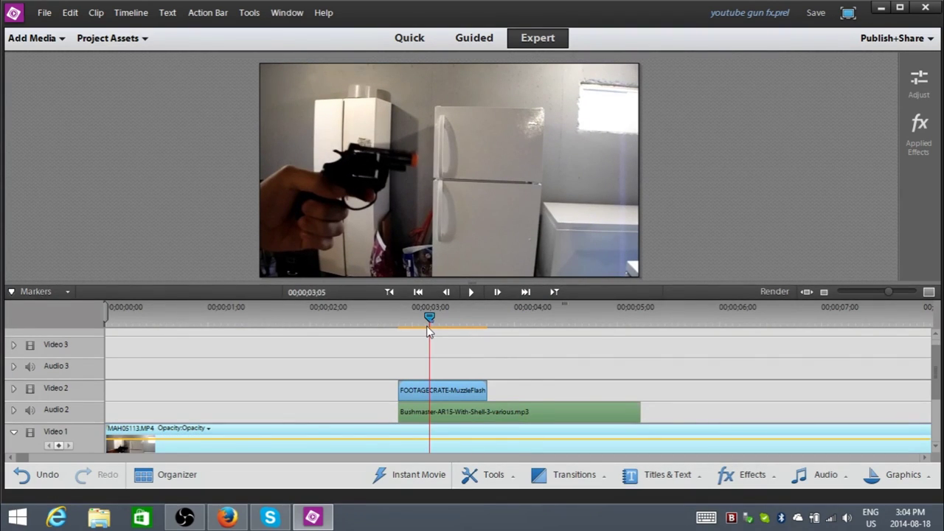
# Split the gunshot audio at 00;00;03;11, delete its tail, and return the playhead to 03;03
pyautogui.moveTo(429, 331); pyautogui.dragTo(449, 328)
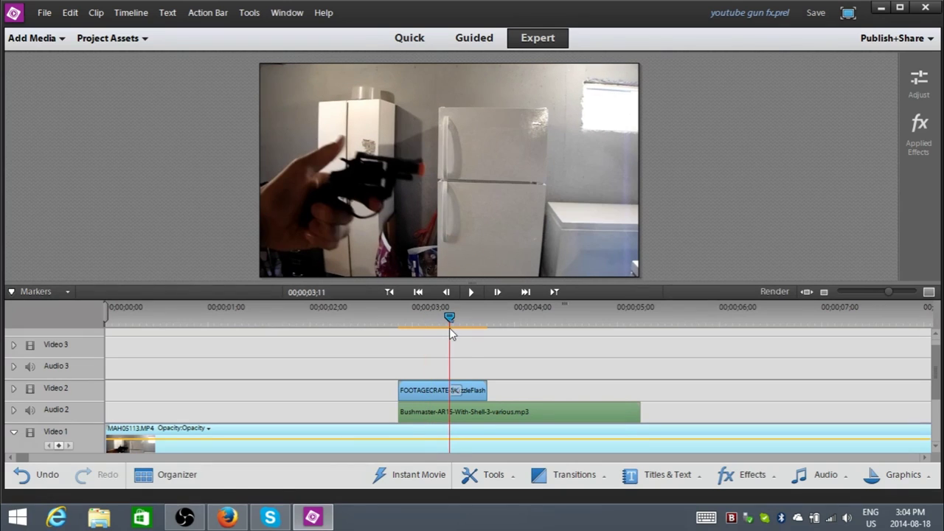
pyautogui.click(456, 391)
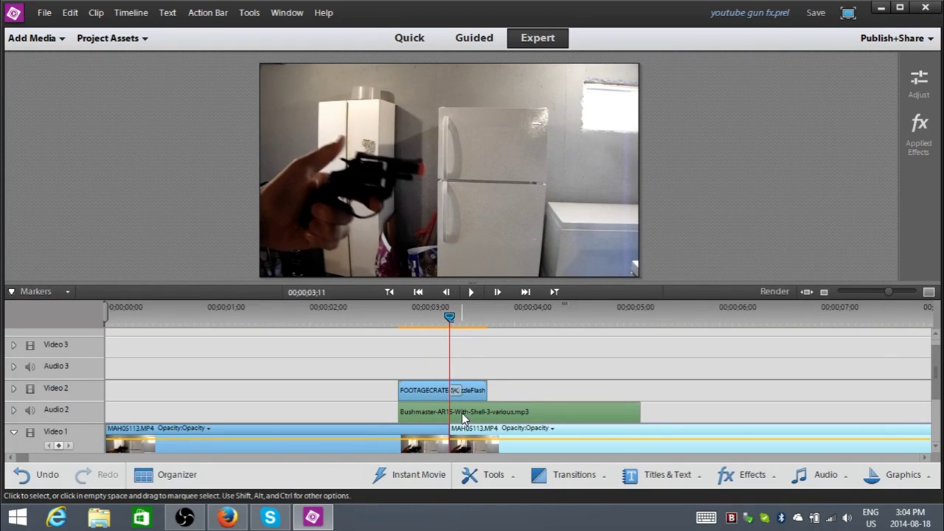
pyautogui.click(32, 479)
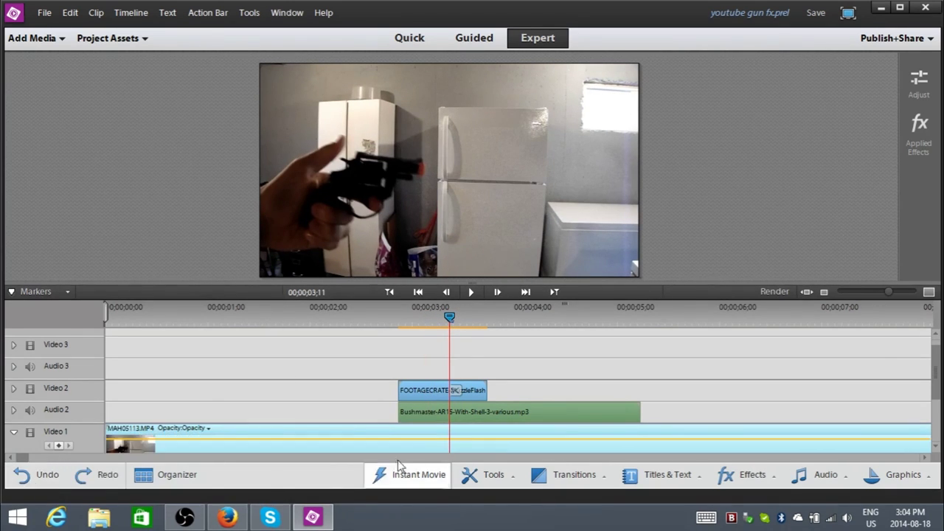
pyautogui.click(453, 417)
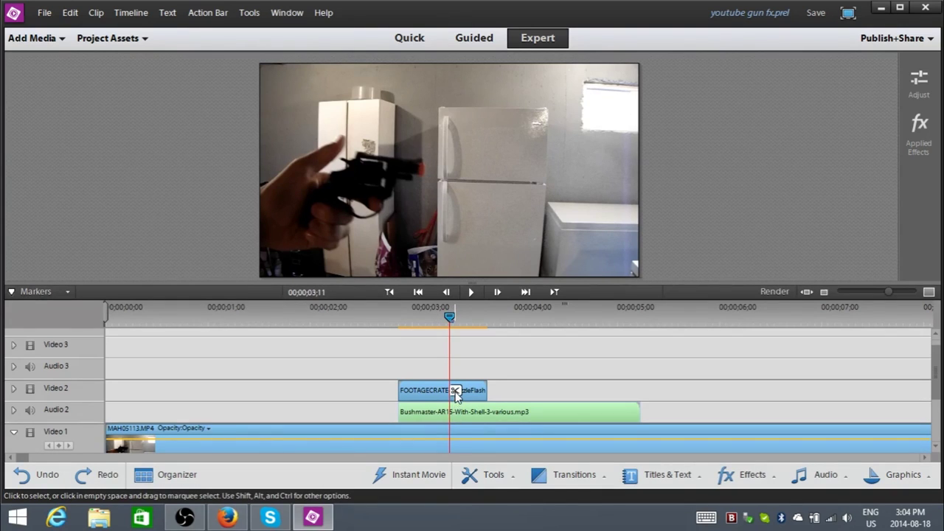
pyautogui.click(455, 390)
pyautogui.press('Delete')
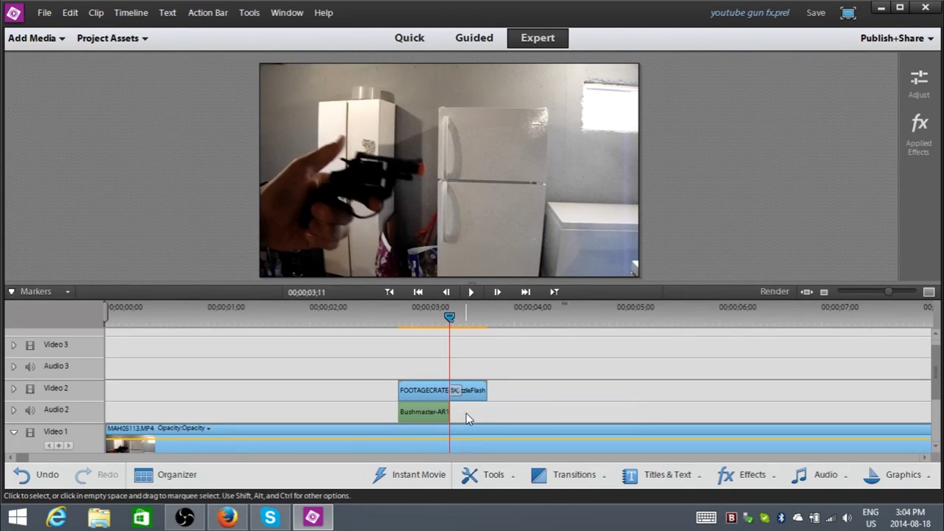
pyautogui.click(447, 317)
pyautogui.moveTo(447, 317); pyautogui.dragTo(354, 322)
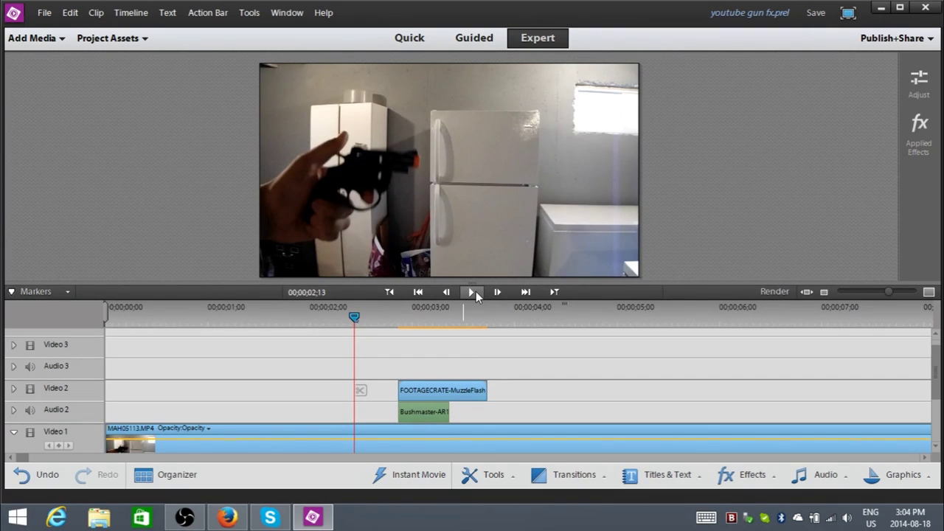
# Play back the flash-and-gunshot section from 02;03, then return to the SoundsCrate page
pyautogui.click(473, 292)
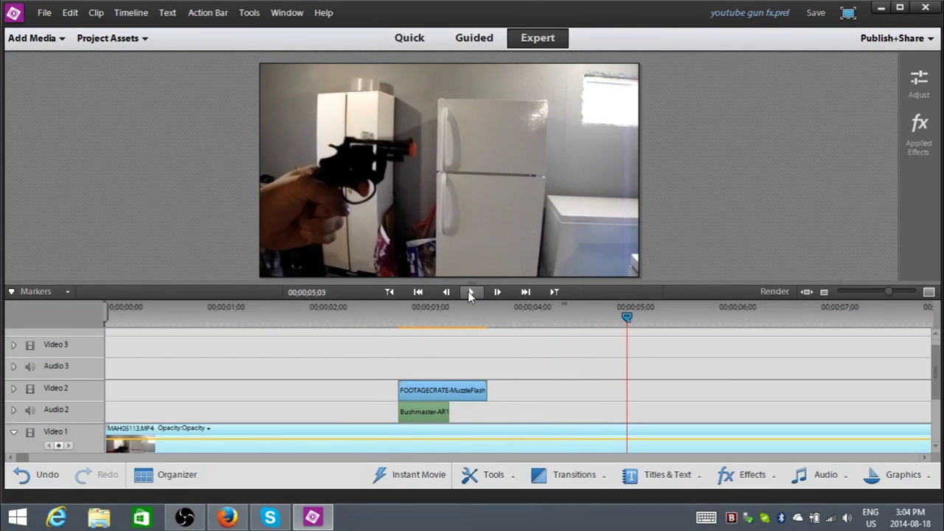
pyautogui.click(465, 292)
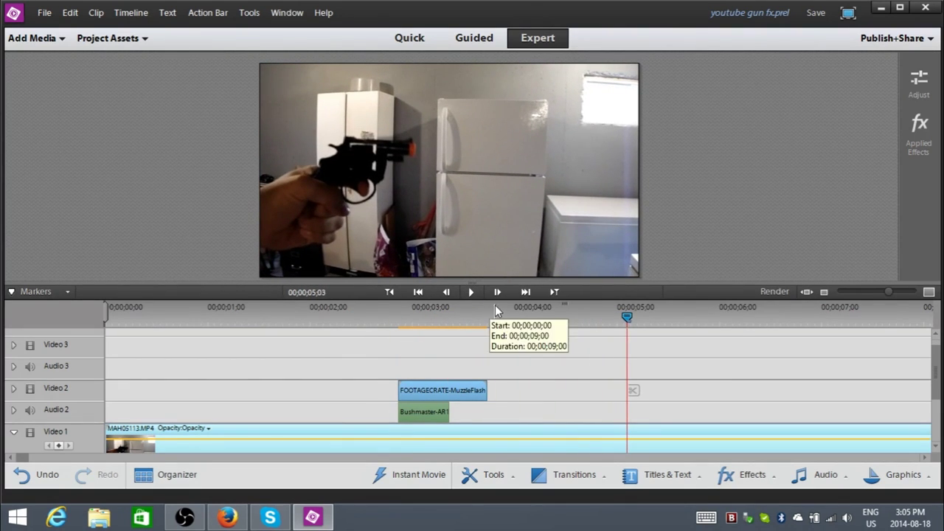
pyautogui.moveTo(626, 317); pyautogui.dragTo(368, 345)
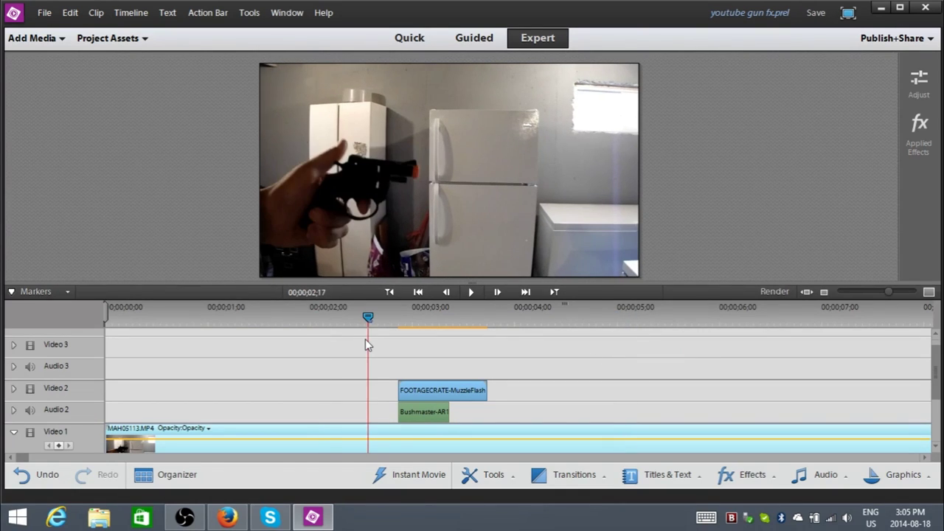
pyautogui.click(477, 291)
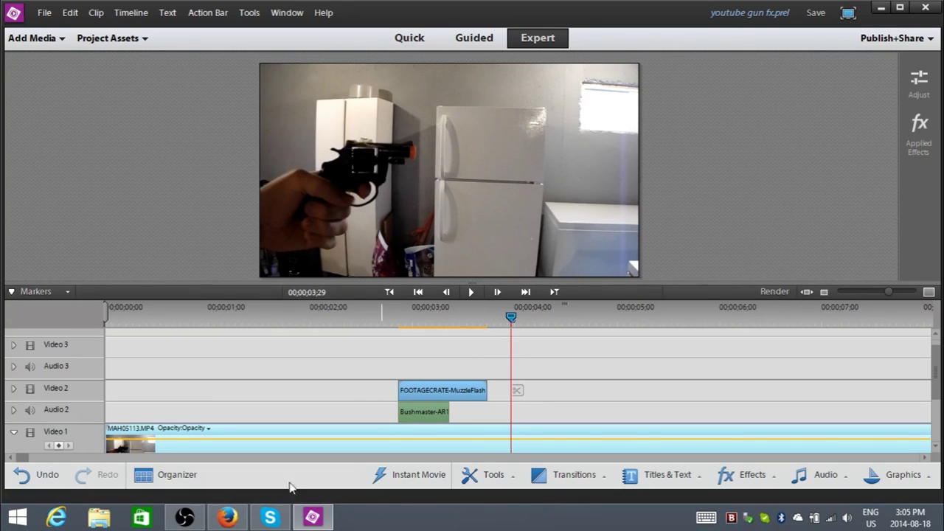
pyautogui.click(227, 517)
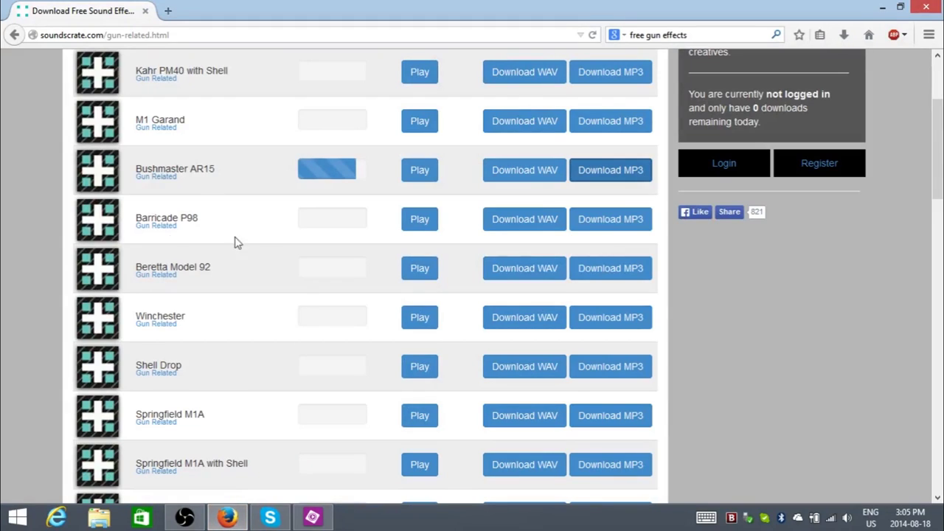
# Browse the Gun Related list and preview the Kahr PM40 with Shell sound
pyautogui.scroll(-5, 8, 277)
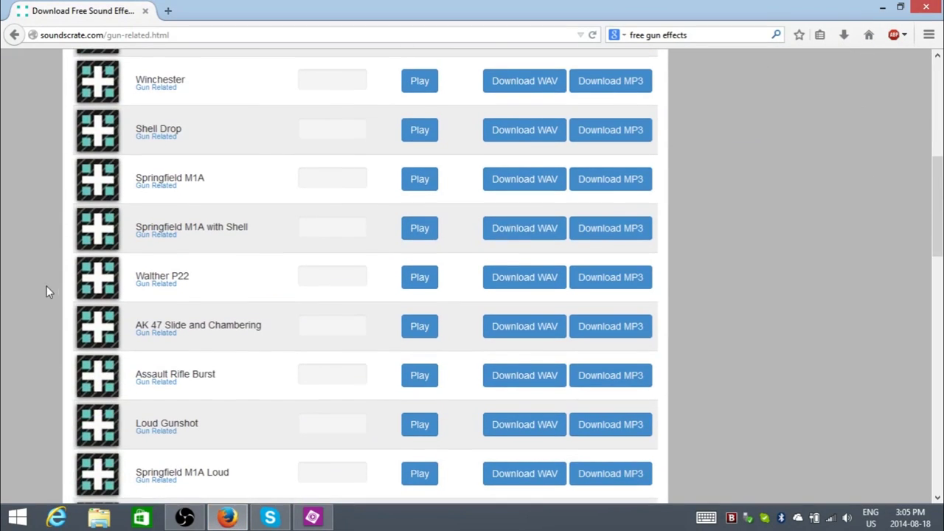
pyautogui.scroll(-1, 49, 287)
pyautogui.scroll(-4, 49, 287)
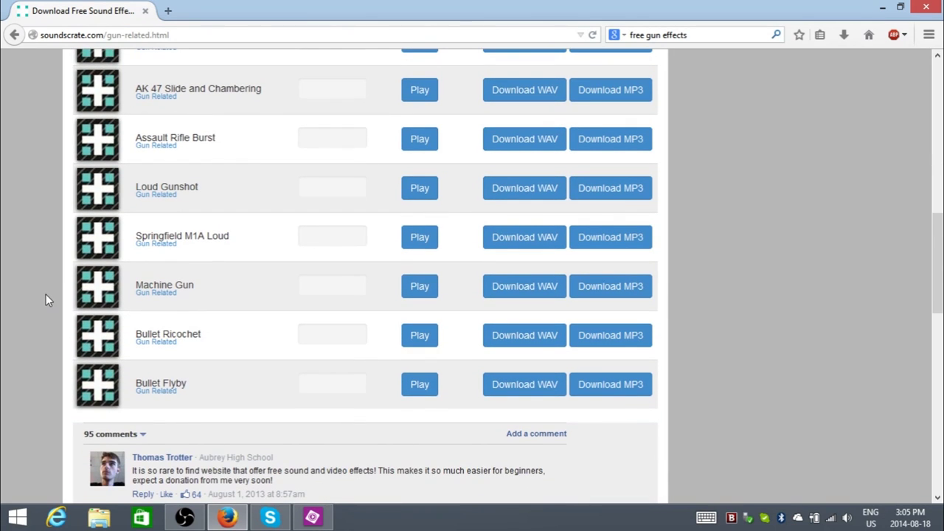
pyautogui.scroll(5, 46, 297)
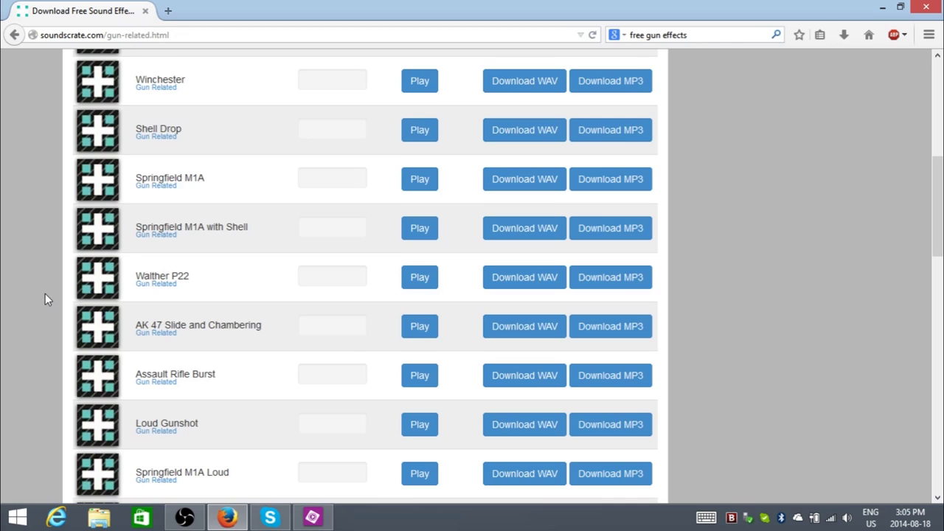
pyautogui.scroll(8, 45, 293)
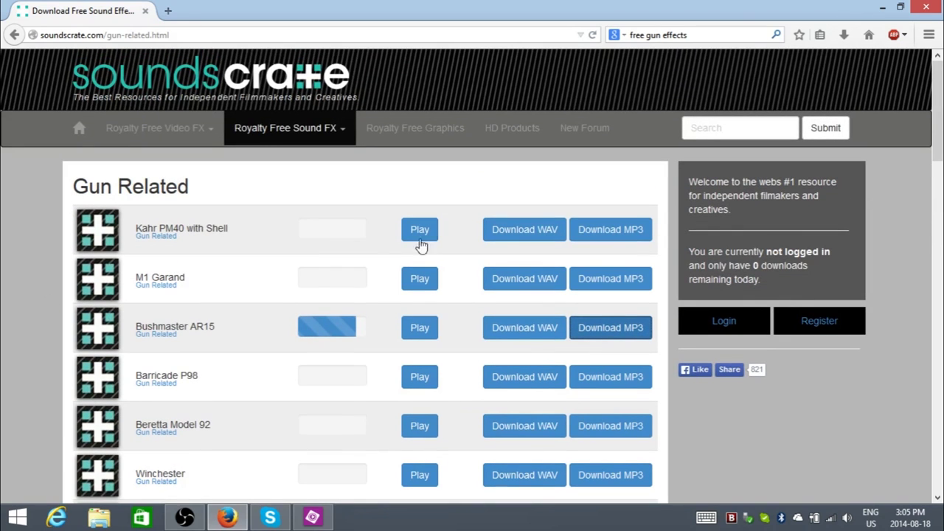
pyautogui.click(408, 234)
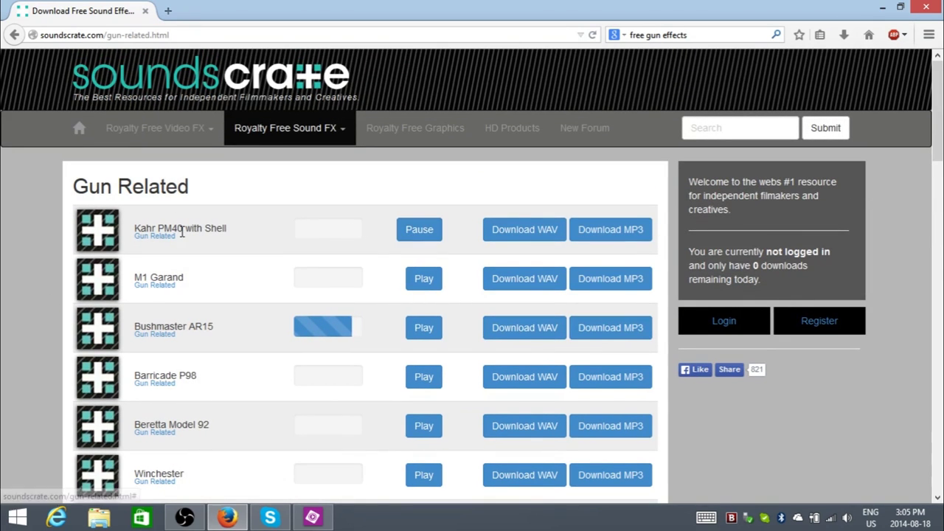
# Audition M1 Garand and Barricade P98, then request the M1 Garand MP3 download
pyautogui.scroll(-2, 261, 255)
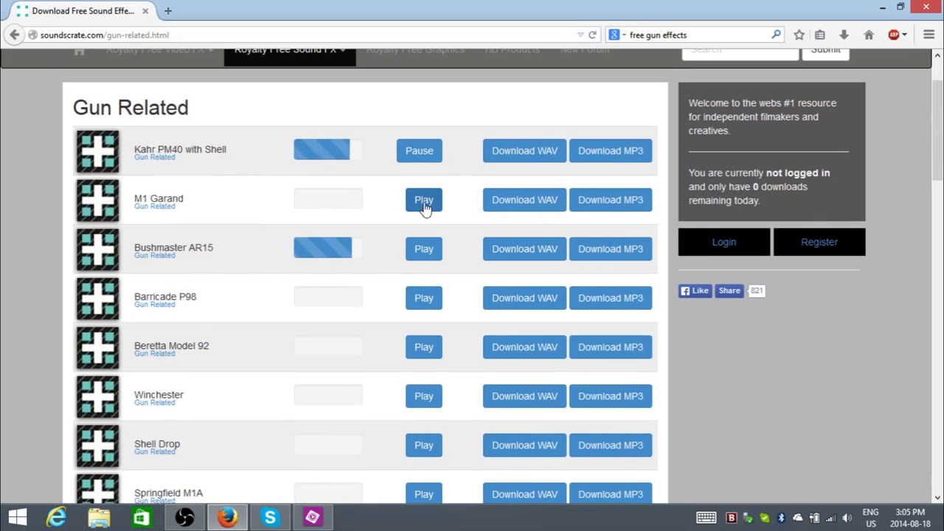
pyautogui.click(424, 207)
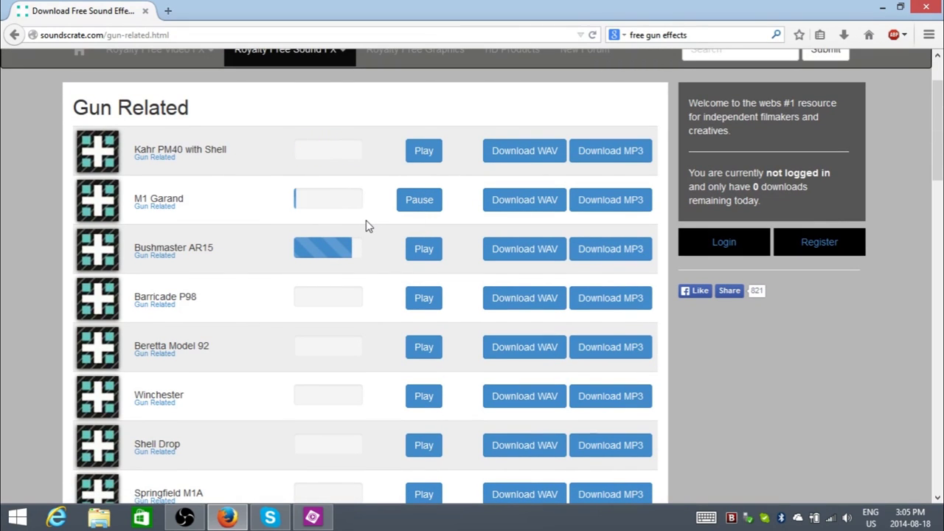
pyautogui.scroll(-2, 372, 224)
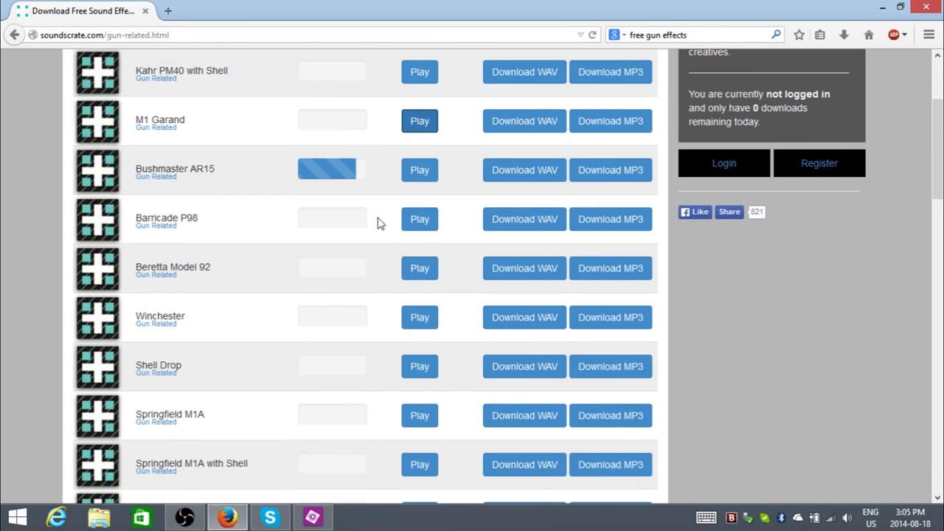
pyautogui.click(418, 220)
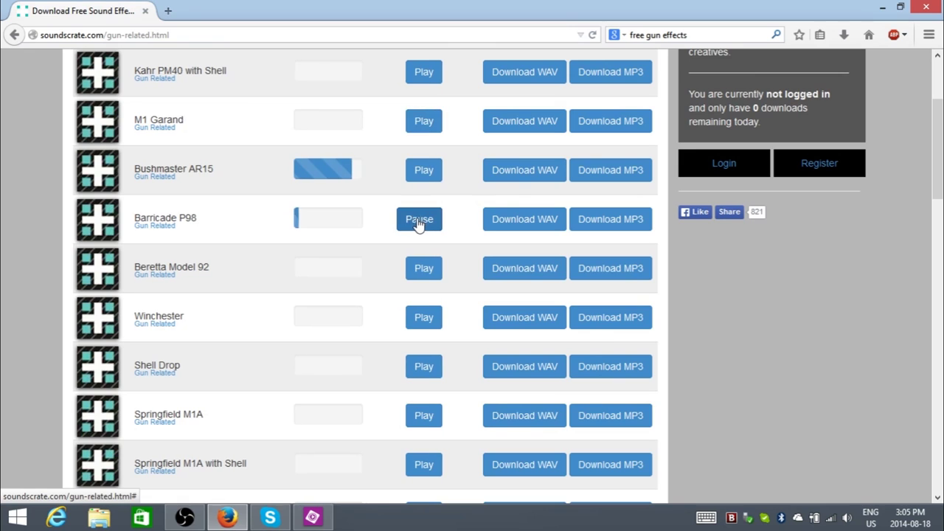
pyautogui.click(432, 221)
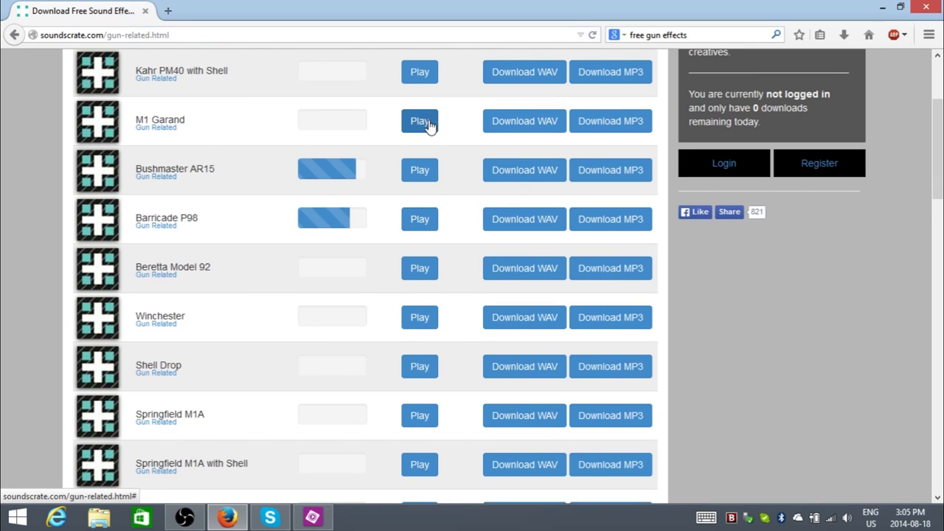
pyautogui.click(431, 124)
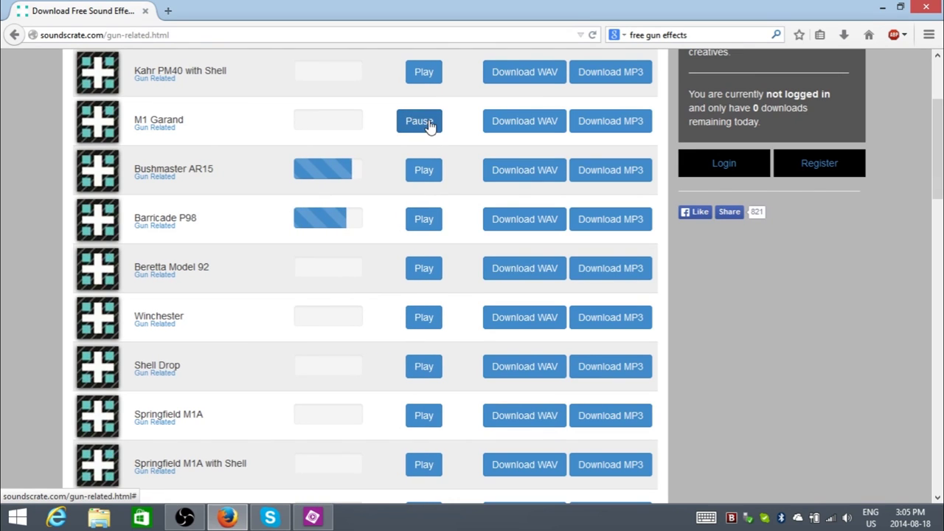
pyautogui.click(610, 123)
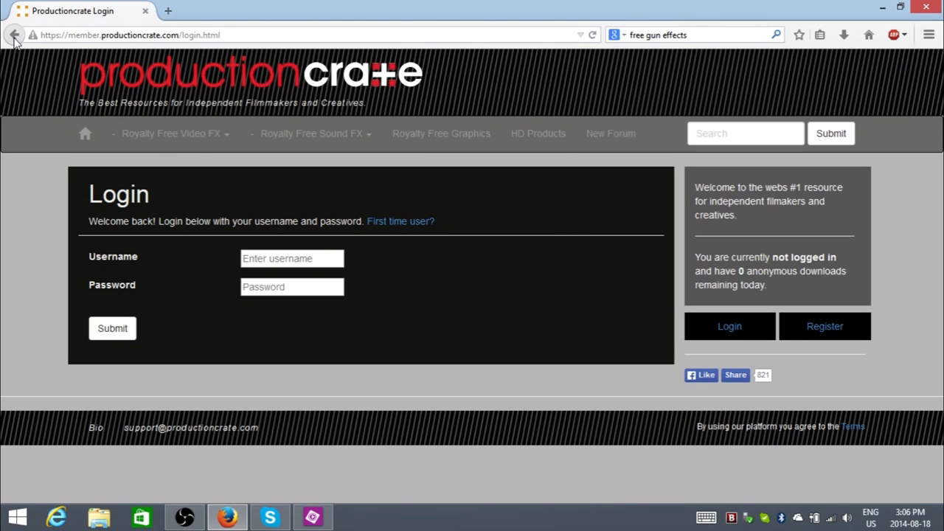
# Leave the ProductionCrate login page and minimize Firefox to get back to Premiere Elements
pyautogui.click(14, 35)
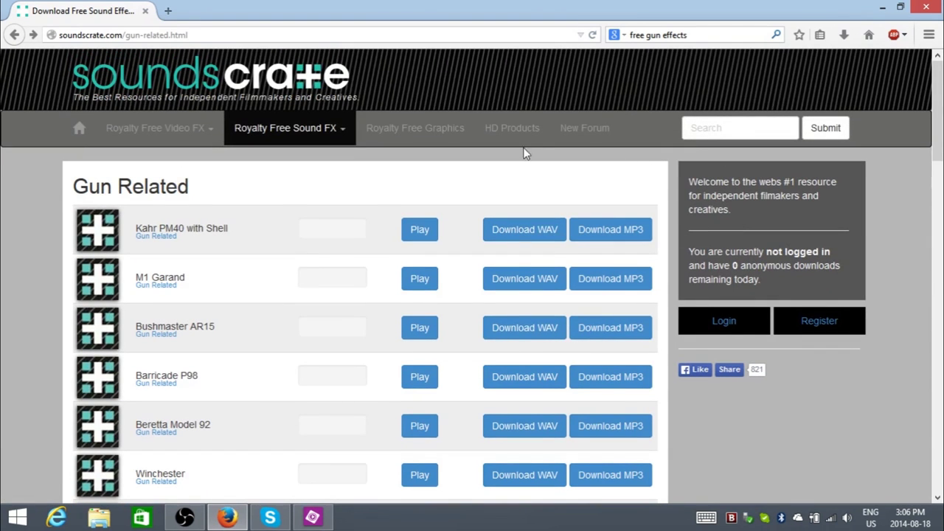
pyautogui.click(882, 8)
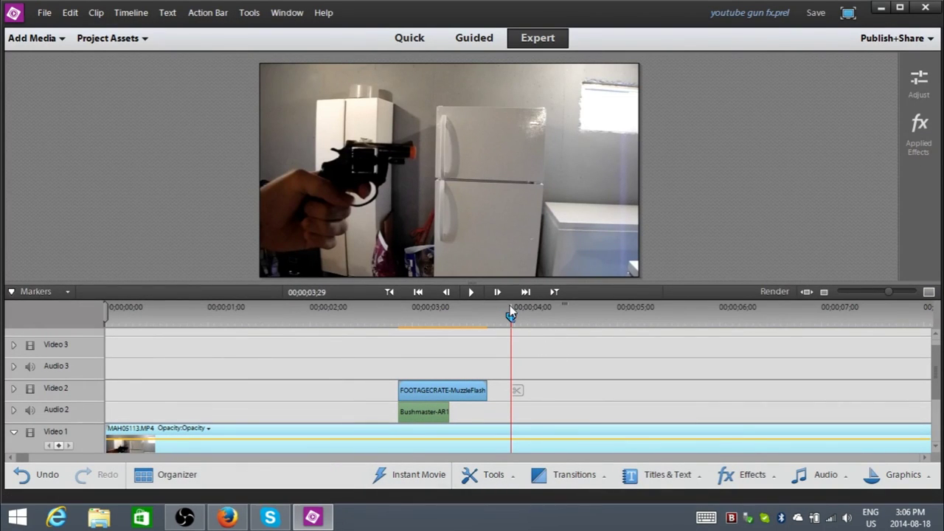
# Replay the gunshot section from 00;00;02;09, then bring up the built-in Audio library
pyautogui.moveTo(511, 318); pyautogui.dragTo(341, 332)
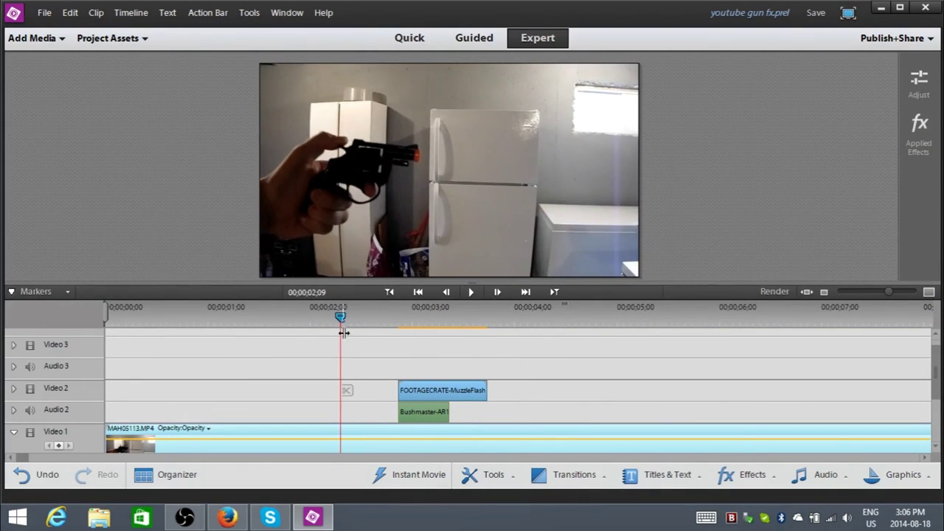
pyautogui.click(472, 292)
pyautogui.click(476, 294)
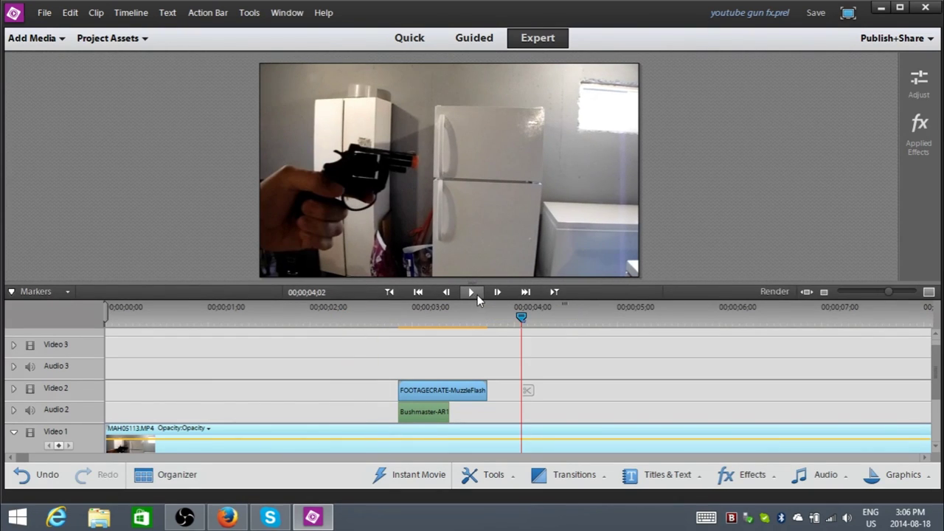
pyautogui.click(815, 478)
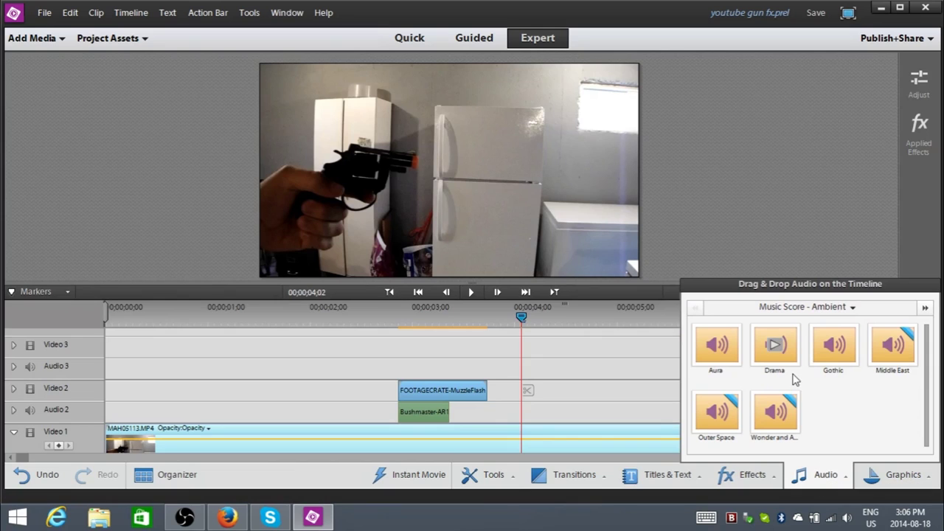
# Switch the Music Score list from Ambient to Show All genres
pyautogui.click(848, 310)
pyautogui.moveTo(793, 328)
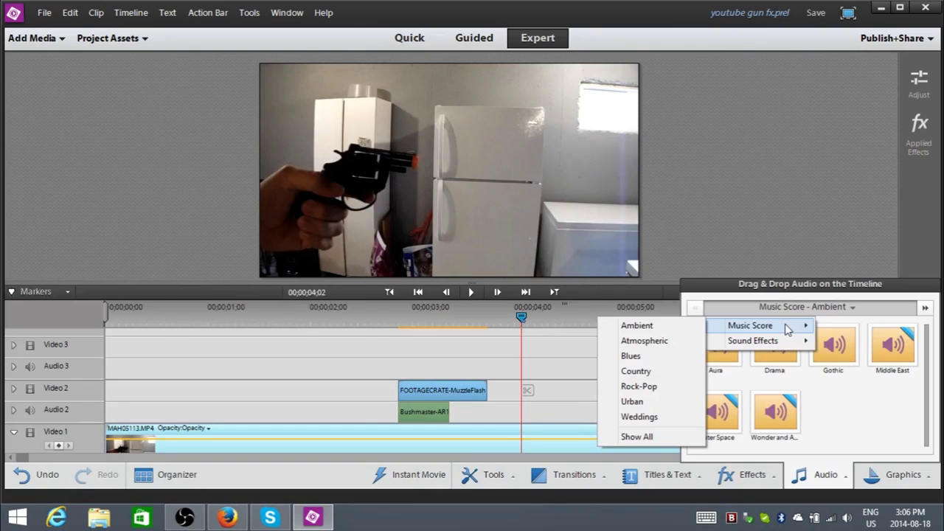
pyautogui.click(648, 330)
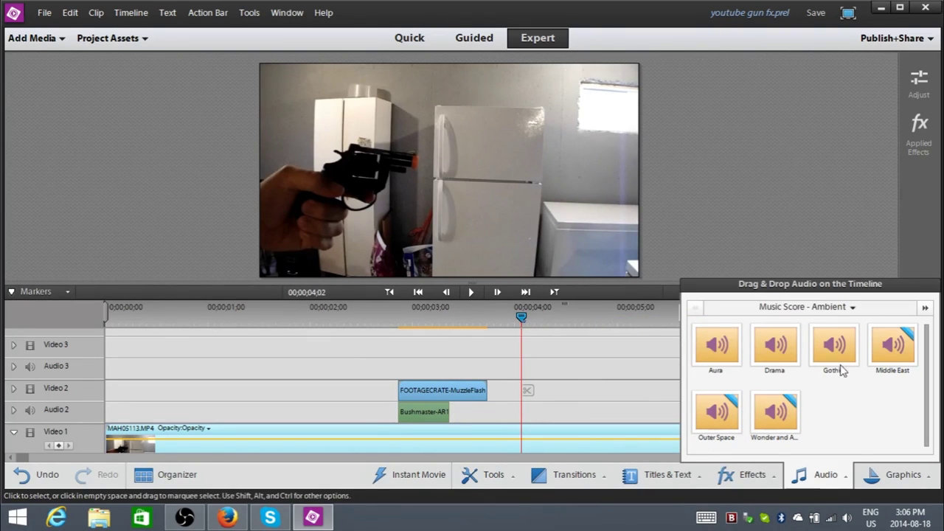
pyautogui.click(811, 306)
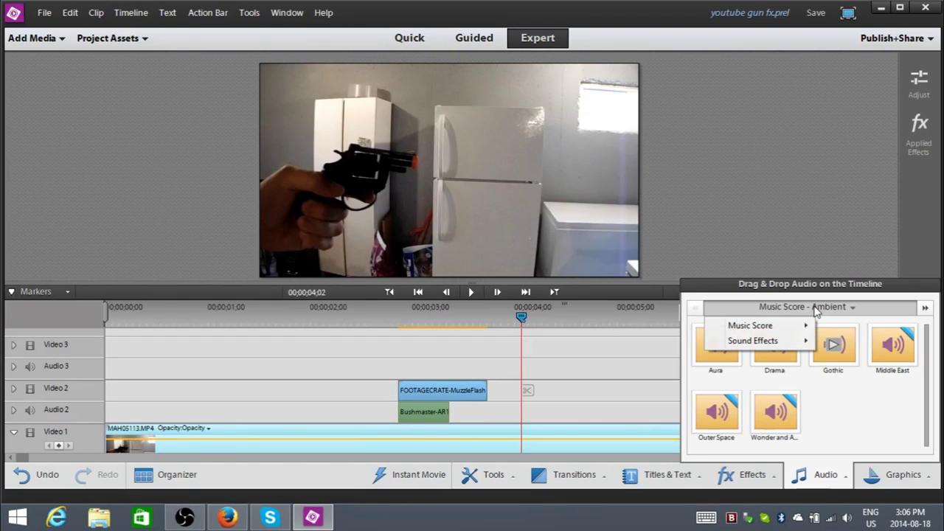
pyautogui.moveTo(785, 327)
pyautogui.click(637, 437)
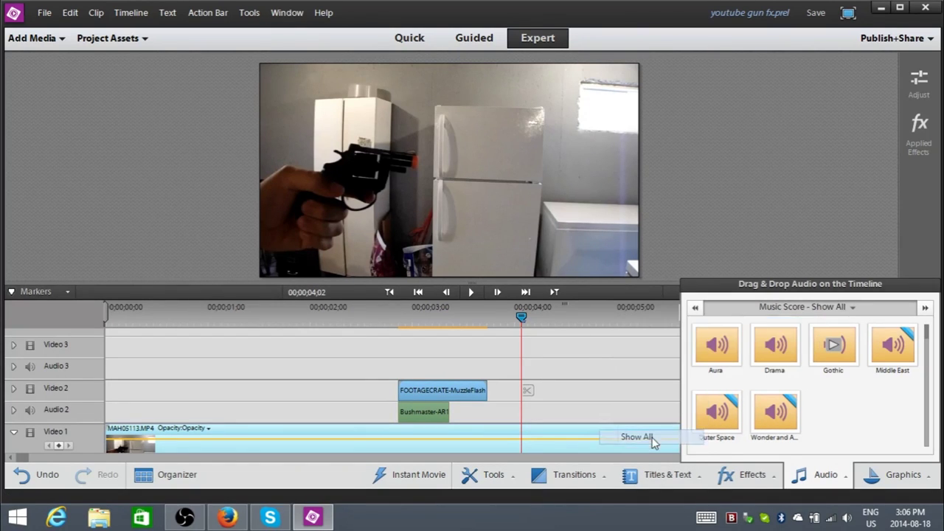
# Audition Dark Matter, Heaven, Is It Love and Bedtime Story, ending on Bedtime Story
pyautogui.scroll(-3, 892, 402)
pyautogui.scroll(-2, 870, 402)
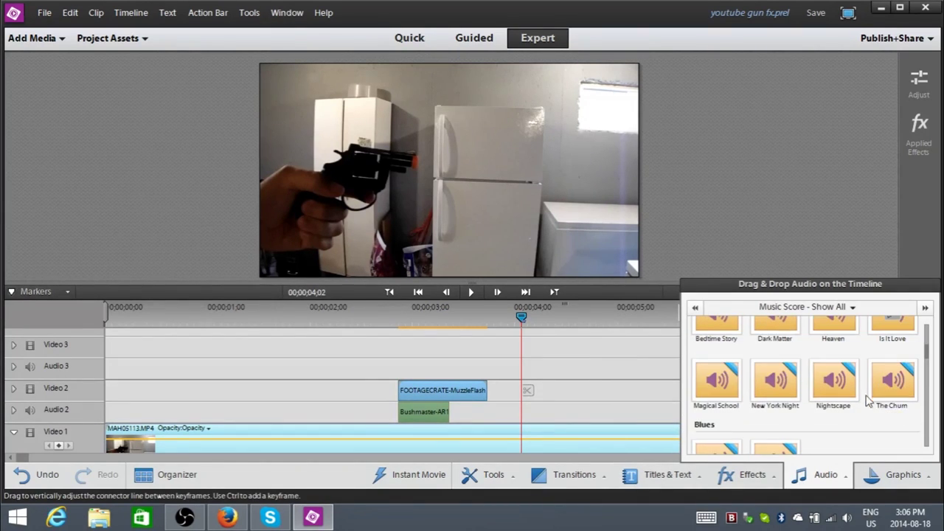
pyautogui.click(777, 345)
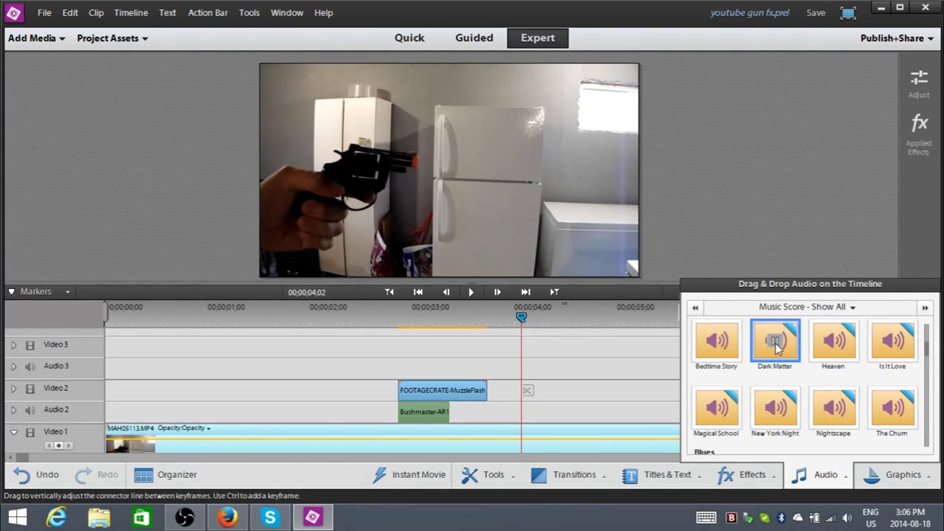
pyautogui.click(834, 342)
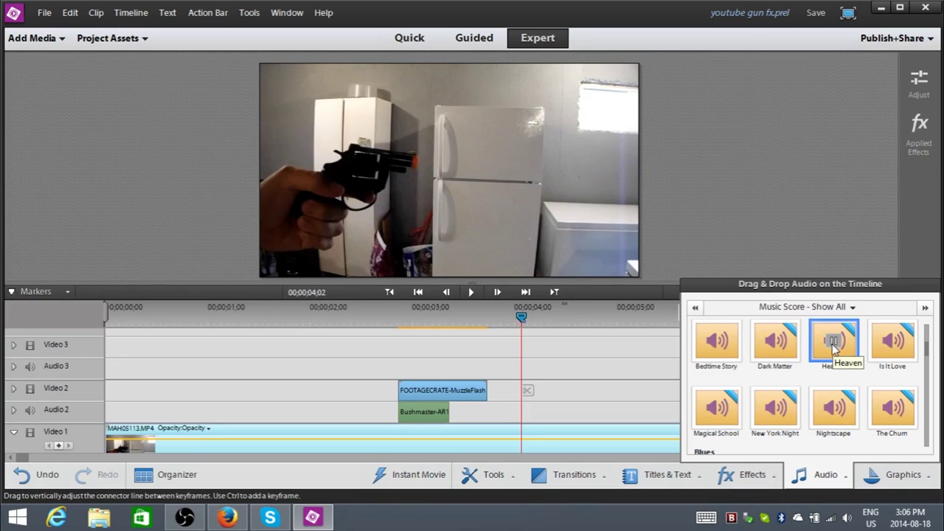
pyautogui.click(892, 342)
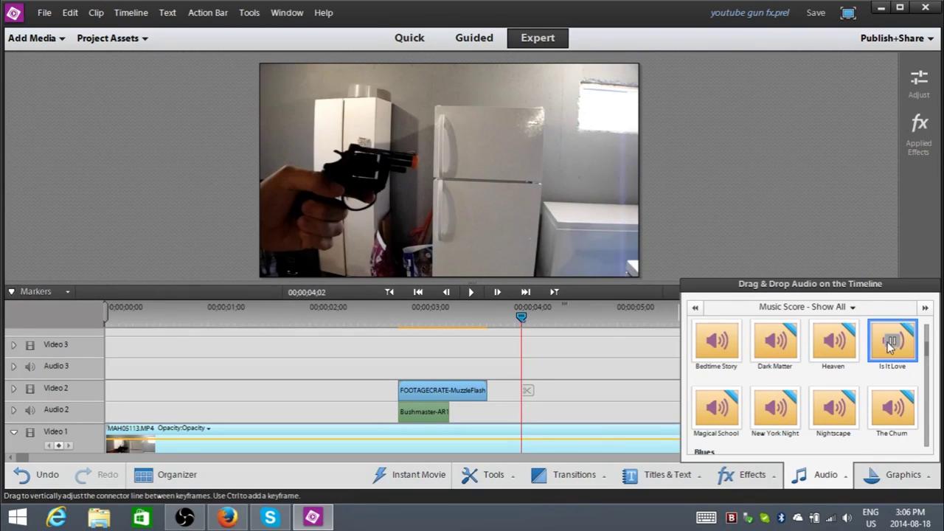
pyautogui.click(719, 343)
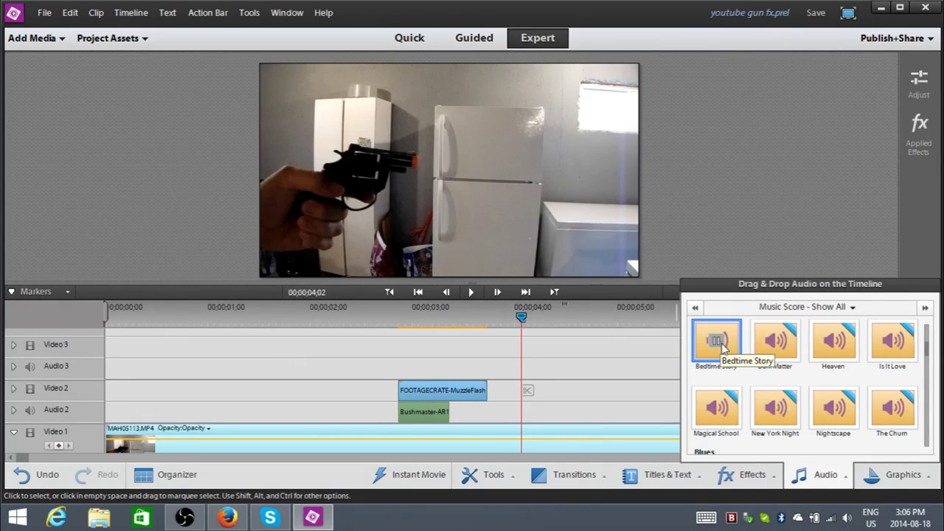
pyautogui.click(776, 343)
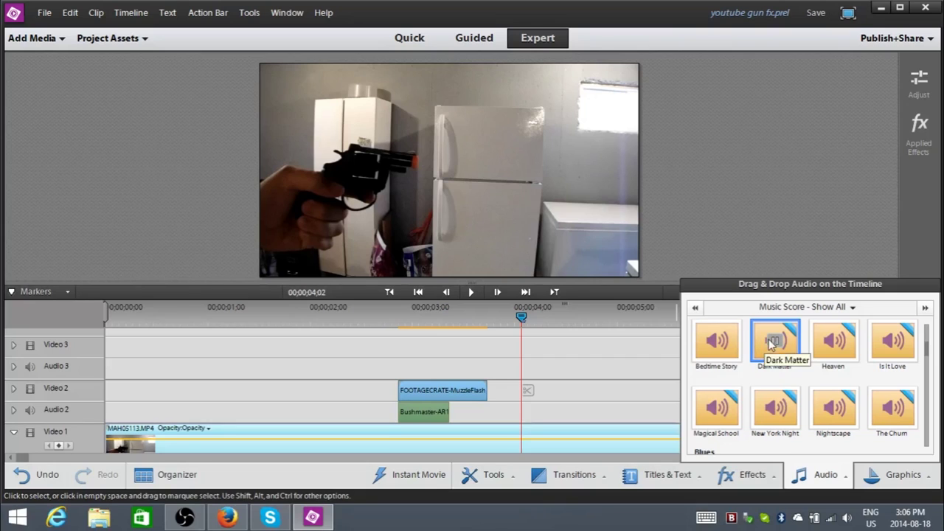
pyautogui.click(718, 345)
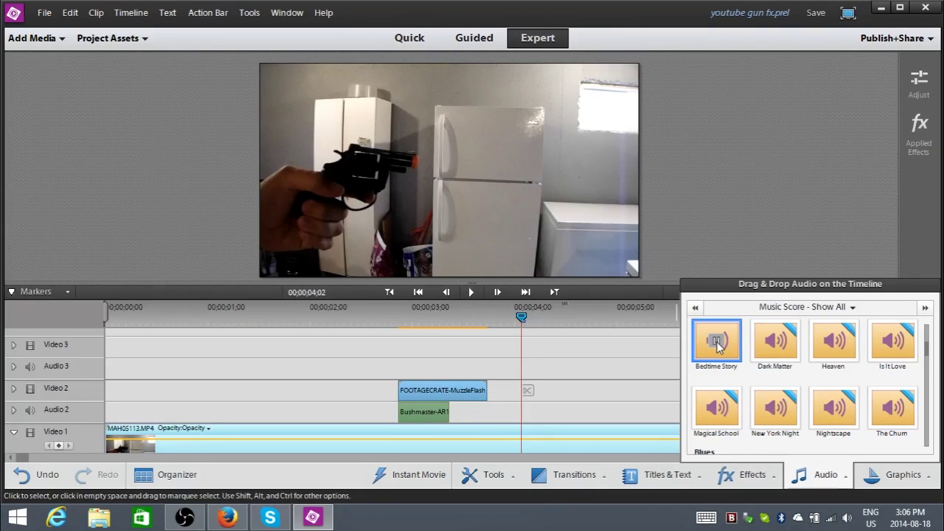
# Place Bedtime Story on Audio 3 at 0;00 with its intensity lowered slightly from maximum
pyautogui.moveTo(730, 349); pyautogui.dragTo(105, 359)
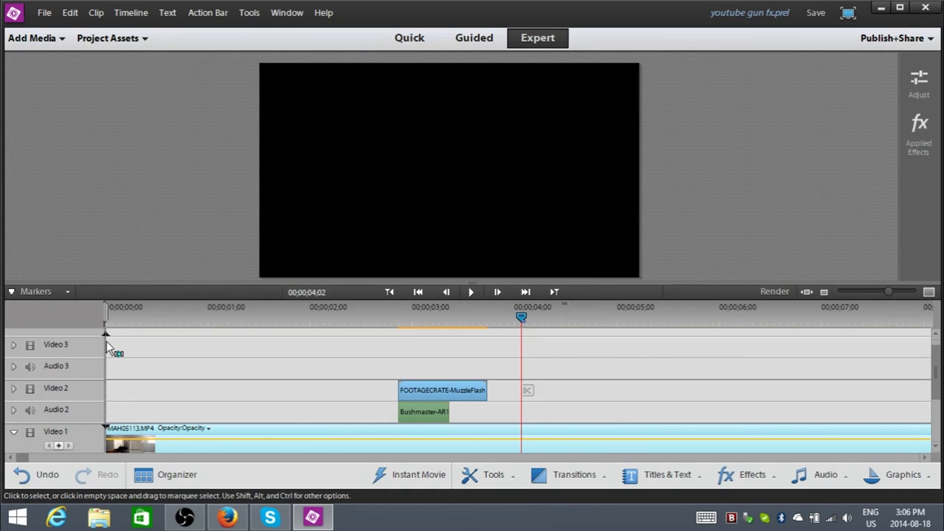
pyautogui.moveTo(106, 345); pyautogui.dragTo(107, 364)
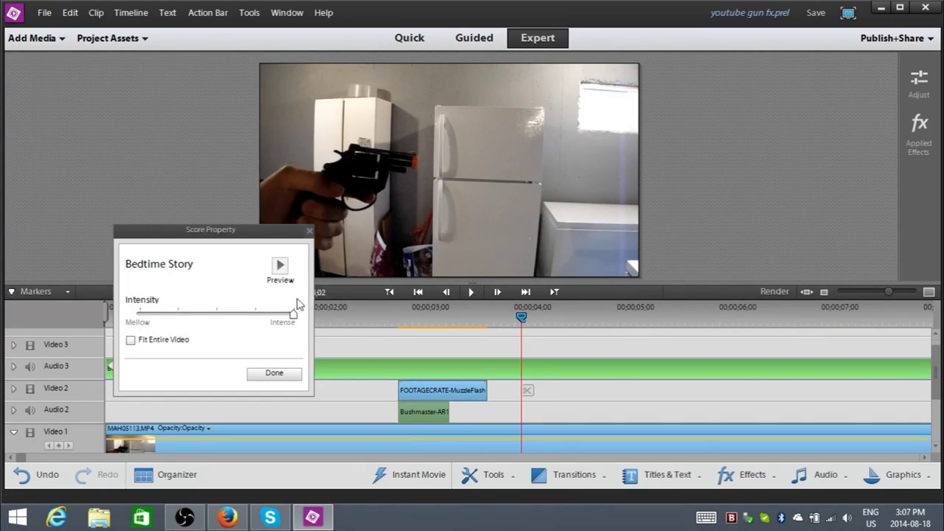
pyautogui.moveTo(294, 314); pyautogui.dragTo(254, 319)
pyautogui.click(273, 373)
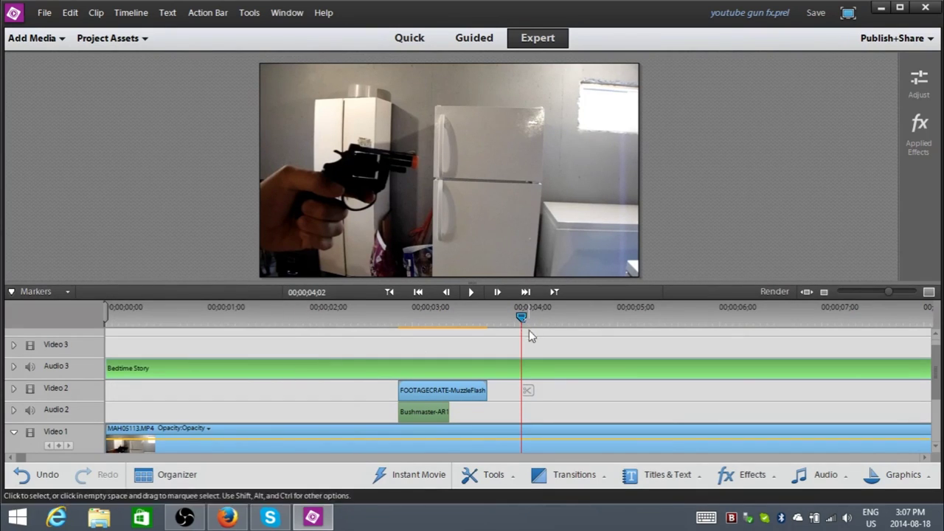
# Split the Bedtime Story score on Audio 3 at 9;00 and delete the tail
pyautogui.click(609, 339)
pyautogui.click(788, 343)
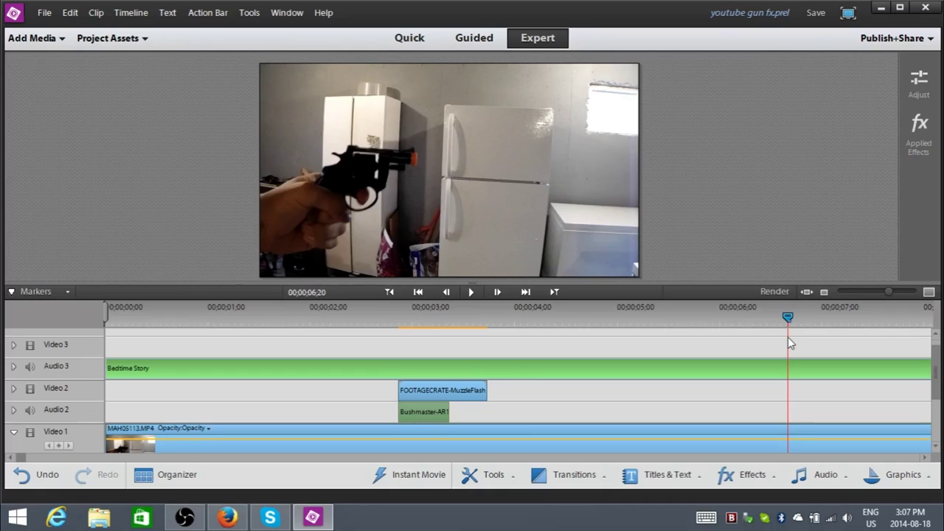
pyautogui.moveTo(789, 343); pyautogui.dragTo(832, 351)
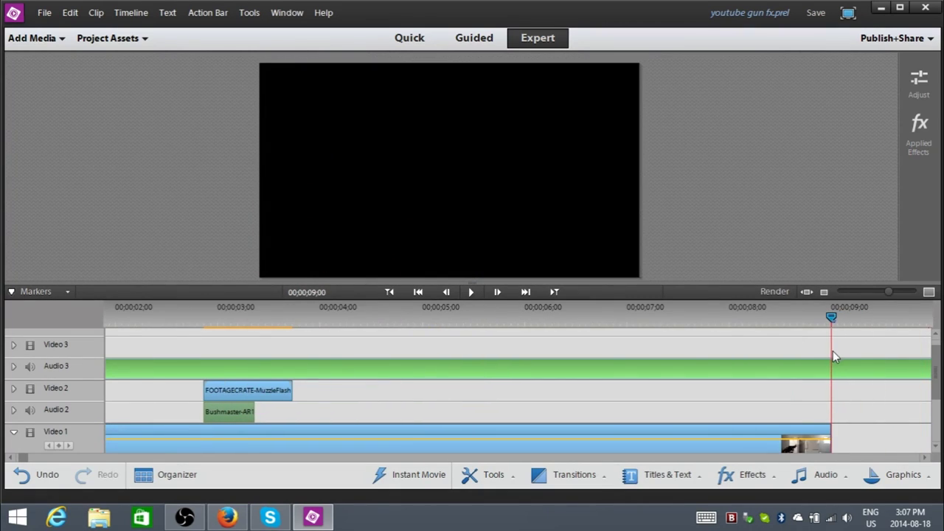
pyautogui.click(836, 390)
pyautogui.click(871, 368)
pyautogui.press('Delete')
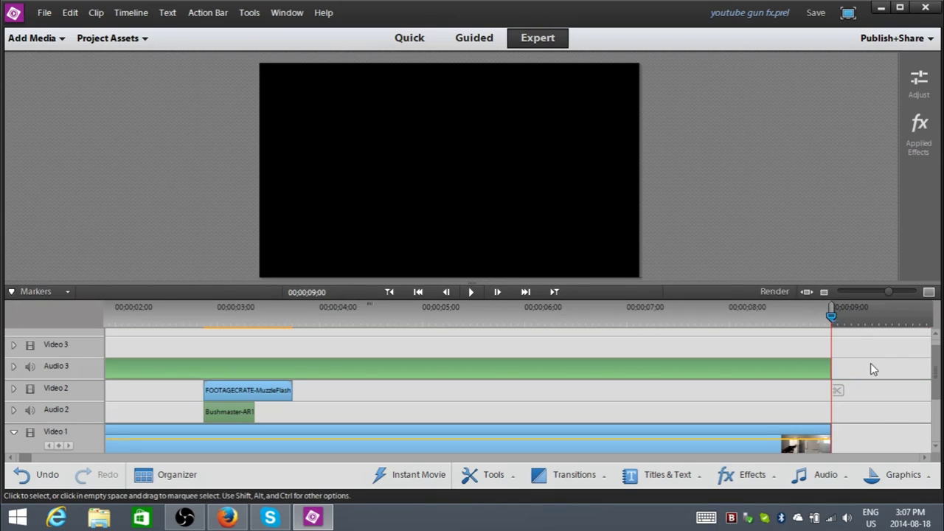
# Apply a Fade Out Audio to the end of the remaining score clip
pyautogui.rightClick(826, 374)
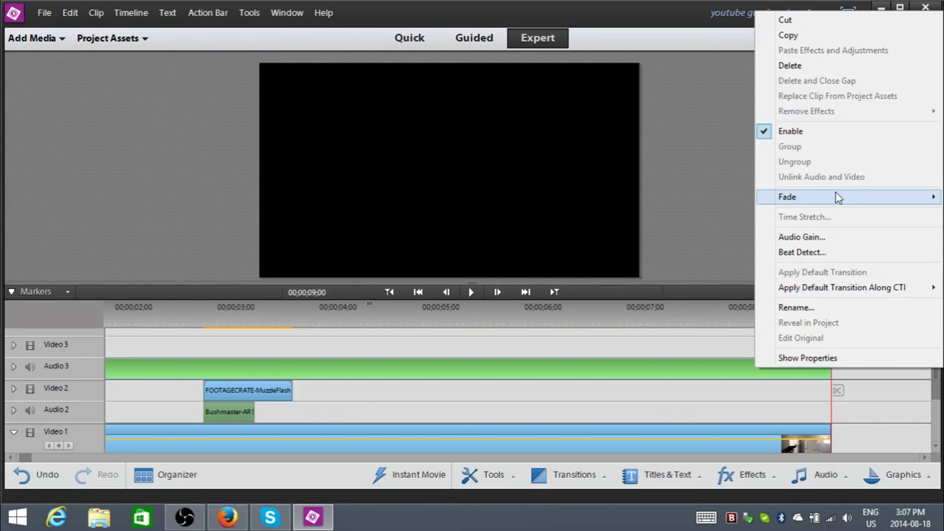
pyautogui.moveTo(833, 198)
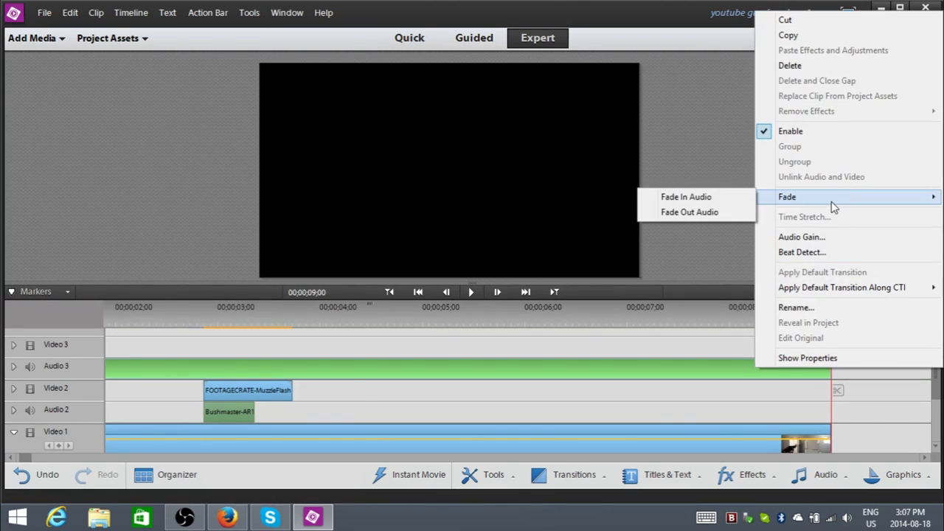
pyautogui.click(706, 212)
pyautogui.moveTo(844, 329); pyautogui.dragTo(2, 365)
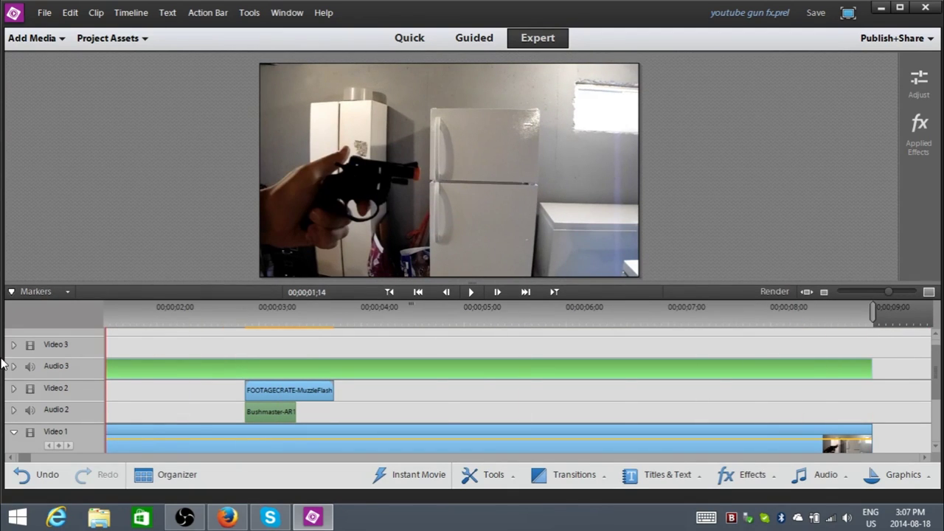
# Preview the edit with the score, pausing near the first gunshot
pyautogui.click(470, 292)
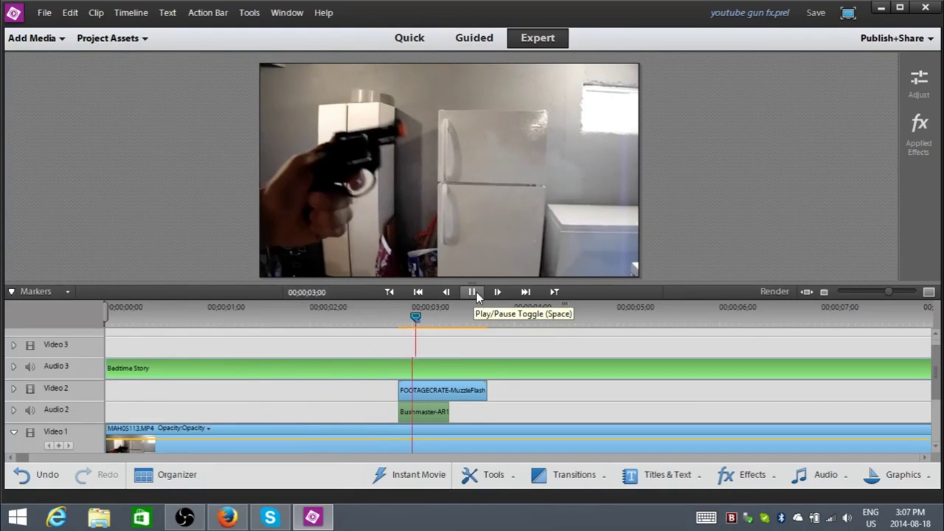
pyautogui.click(473, 292)
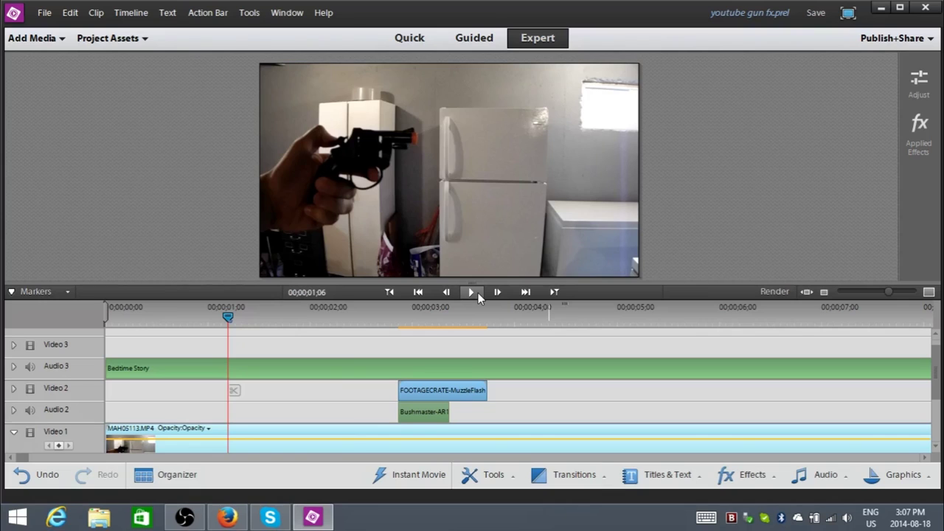
pyautogui.click(474, 292)
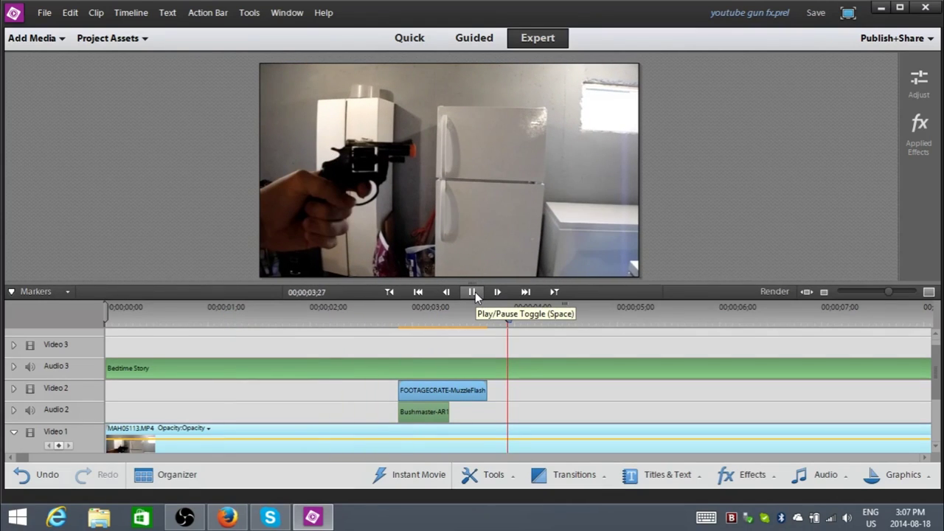
pyautogui.click(473, 290)
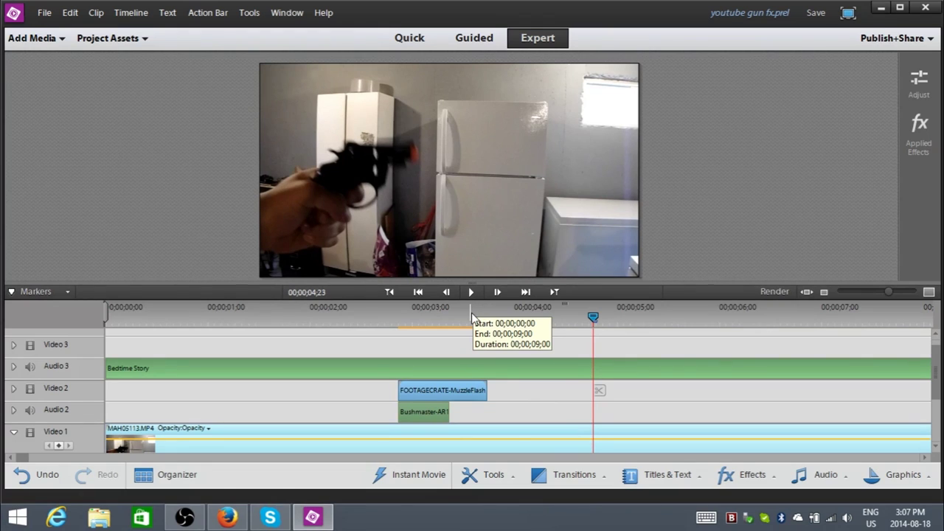
# Scrub and step frame by frame to 4;22, then select the MuzzleFlash and Bushmaster-AR1 clips
pyautogui.rightClick(451, 385)
pyautogui.click(354, 404)
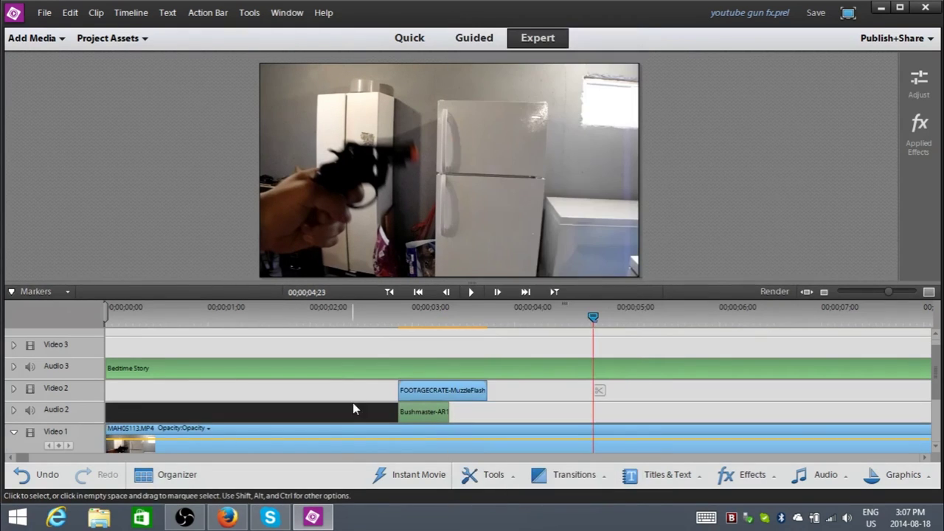
pyautogui.click(375, 392)
pyautogui.click(358, 318)
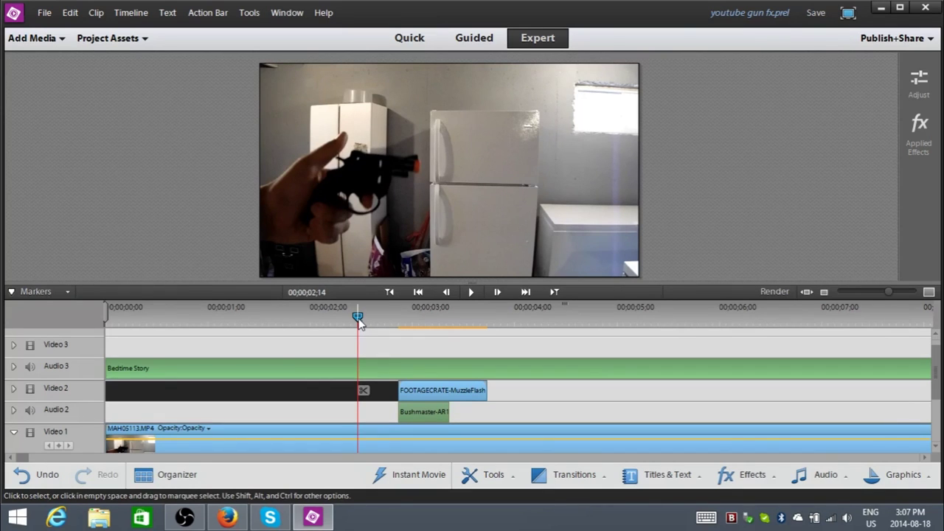
pyautogui.moveTo(359, 318); pyautogui.dragTo(529, 318)
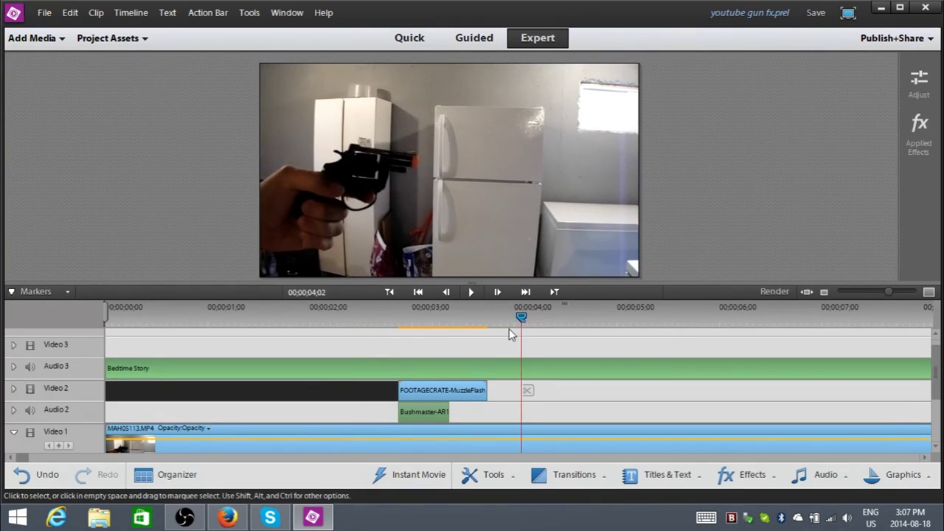
pyautogui.press('Right')
pyautogui.press('Right')
pyautogui.press('Right')
pyautogui.press('Right')
pyautogui.press('Right')
pyautogui.press('Right')
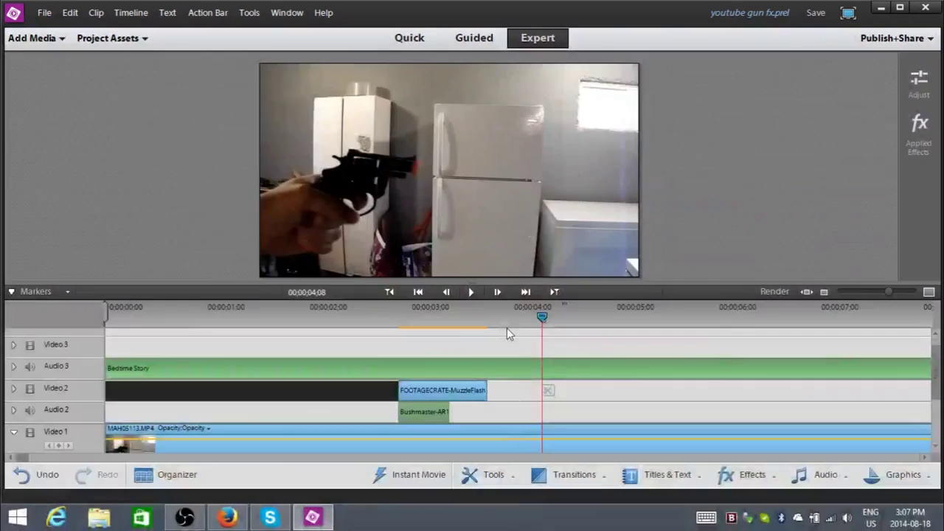
pyautogui.press('Right')
pyautogui.press('Right')
pyautogui.press('Right')
pyautogui.press('Right')
pyautogui.press('Right')
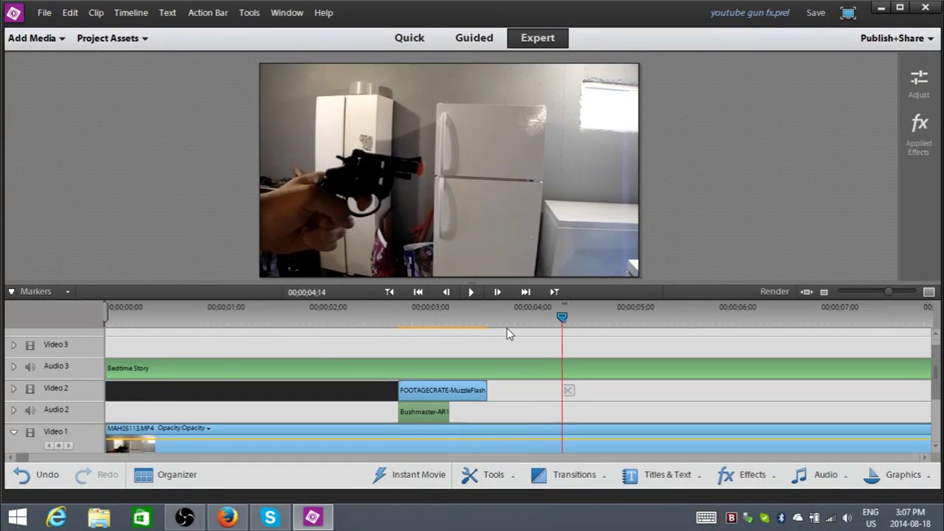
pyautogui.press('Right')
pyautogui.press('Right')
pyautogui.press('Right')
pyautogui.press('Right')
pyautogui.press('Right')
pyautogui.press('Right')
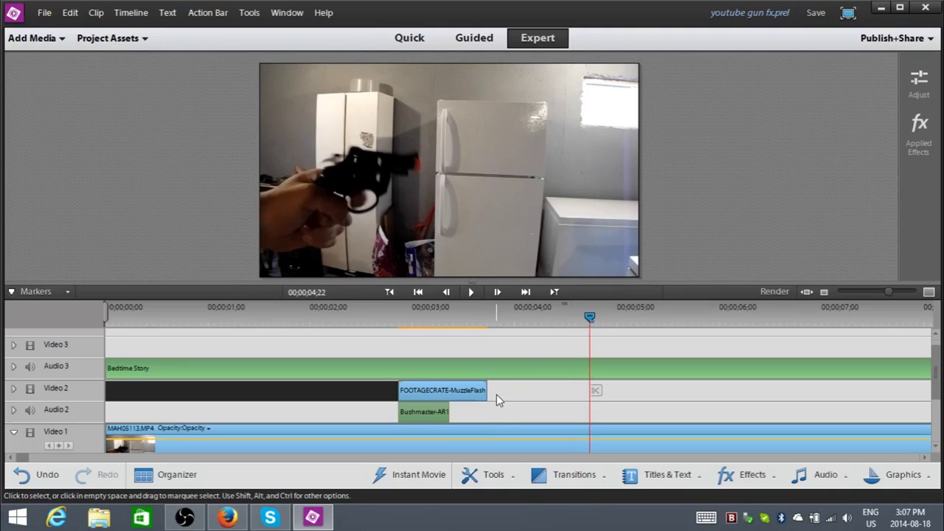
pyautogui.moveTo(499, 390); pyautogui.dragTo(422, 401)
# Copy the selected MuzzleFlash and Bushmaster-AR1 clips
pyautogui.rightClick(422, 400)
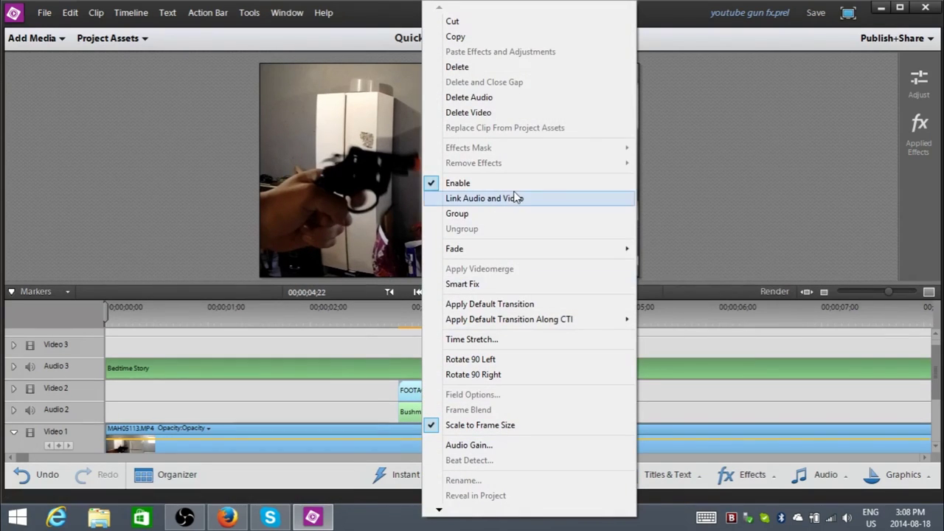
pyautogui.click(499, 35)
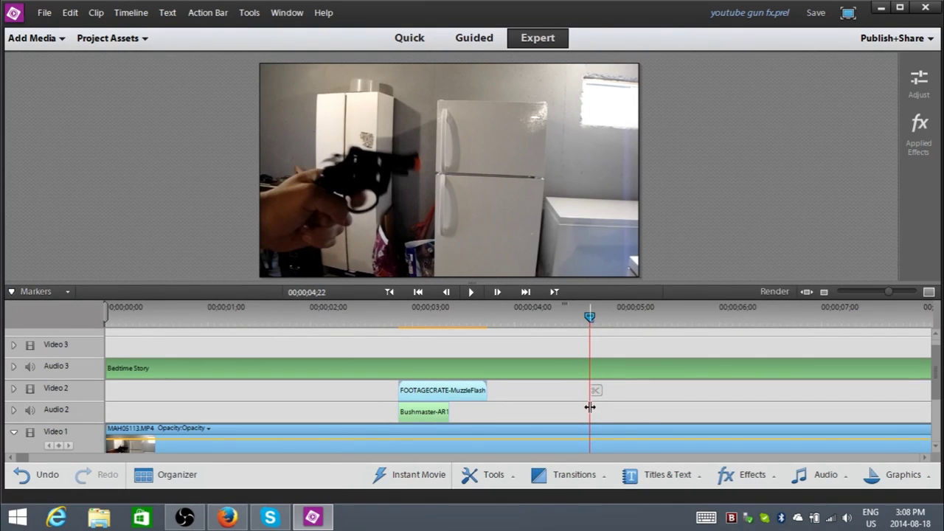
pyautogui.rightClick(595, 405)
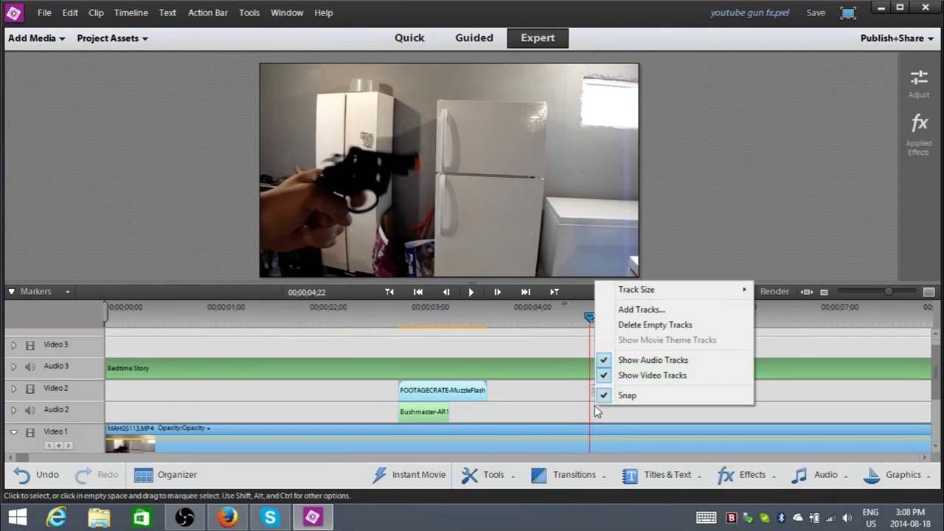
pyautogui.click(583, 401)
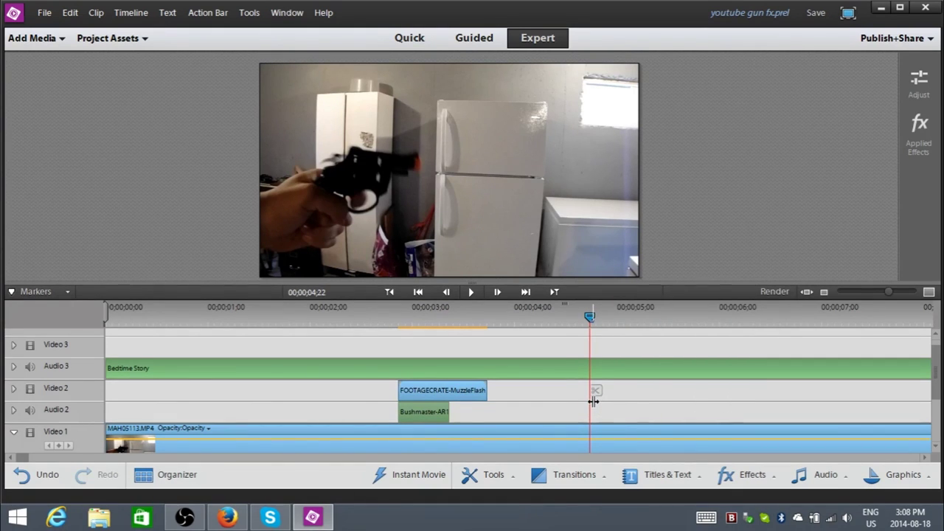
# Paste the clips at 4;22 and check the second muzzle-flash overlay
pyautogui.hotkey('ctrl', 'v')
pyautogui.moveTo(678, 317); pyautogui.dragTo(667, 320)
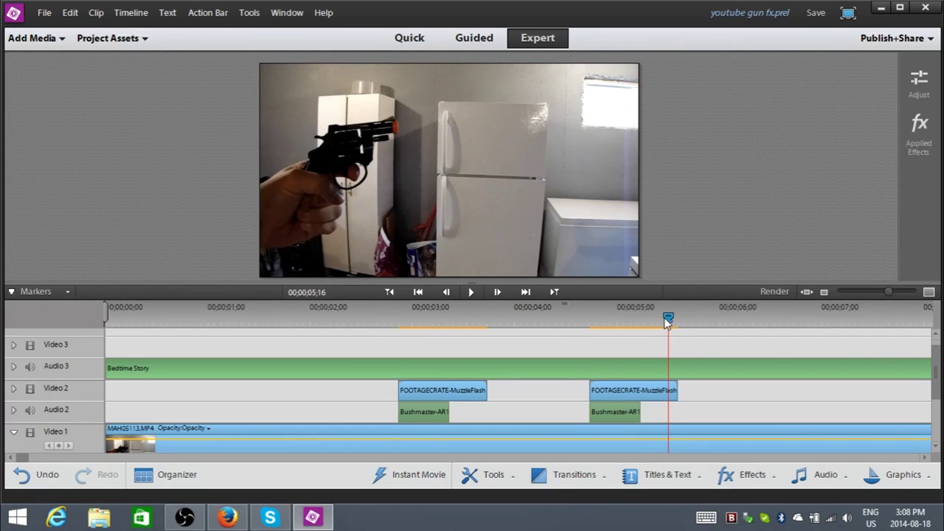
pyautogui.moveTo(668, 320); pyautogui.dragTo(563, 338)
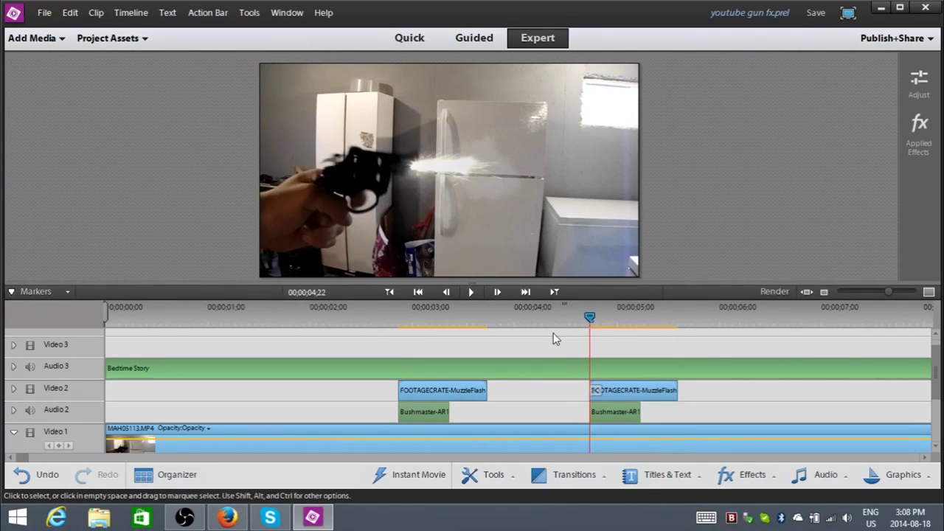
pyautogui.click(435, 174)
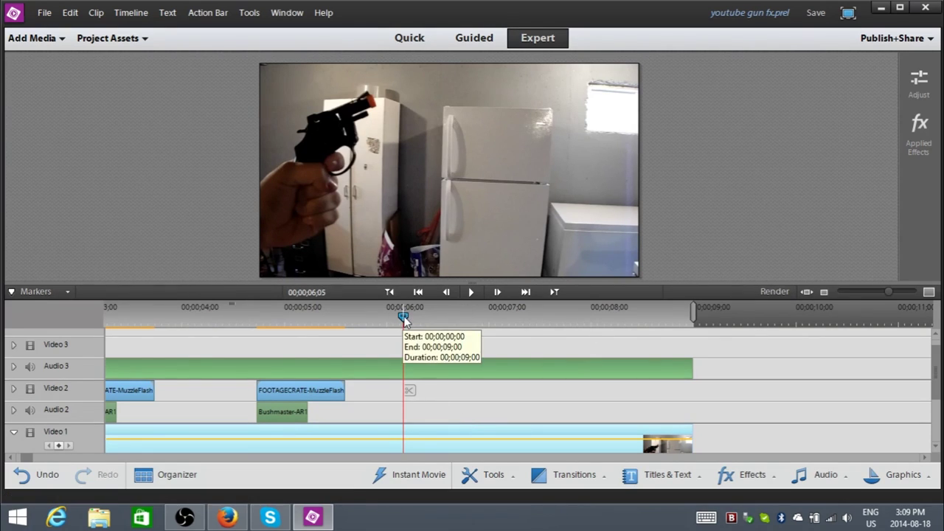
pyautogui.moveTo(402, 316); pyautogui.dragTo(394, 322)
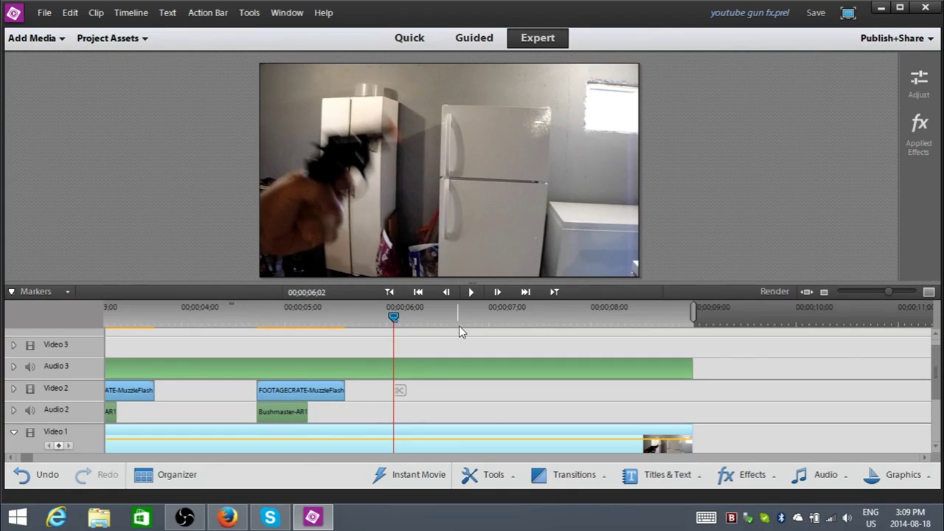